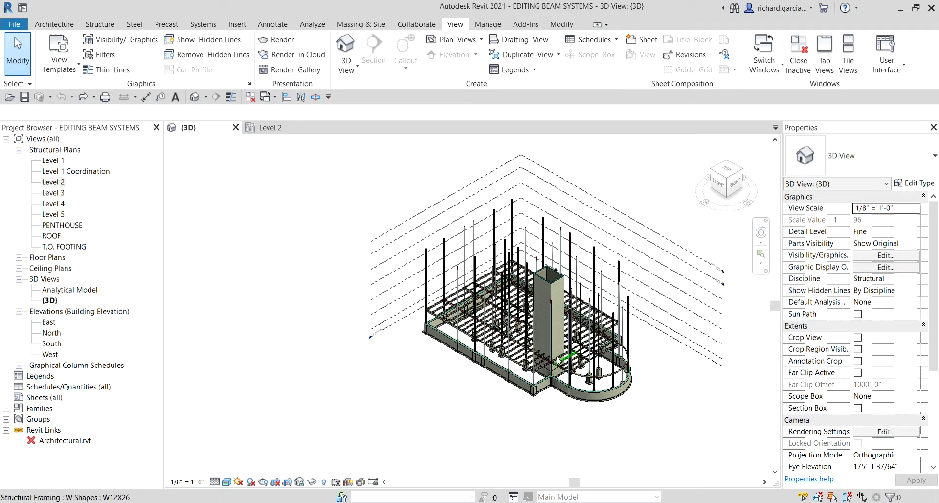
Step: Examine the beams crossing the masonry shaft in 3D and open the Level 2 structural plan
scroll(559, 360, "up", 8)
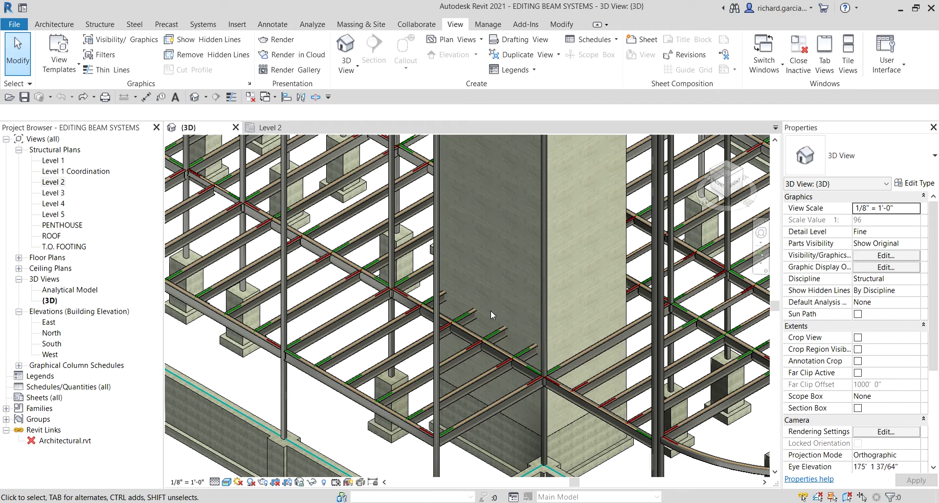
scroll(492, 314, "up", 2)
key("ctrl+shift+a")
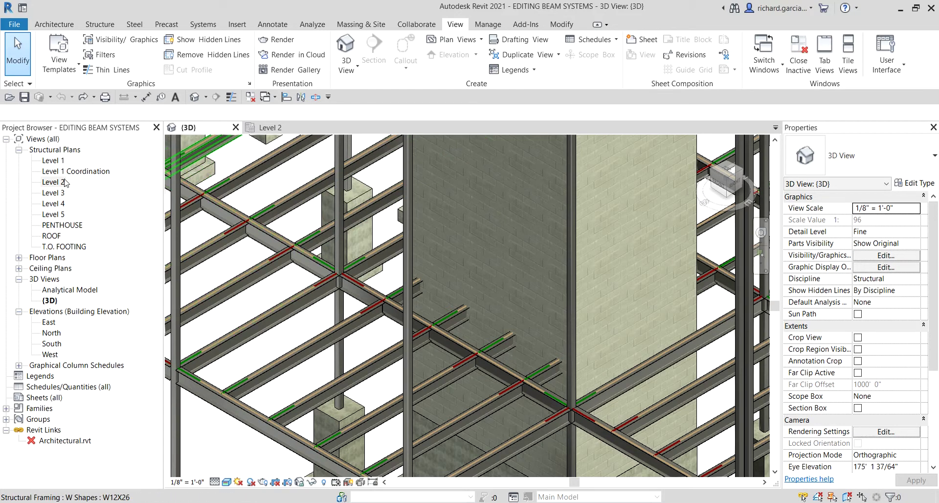
double_click(62, 183)
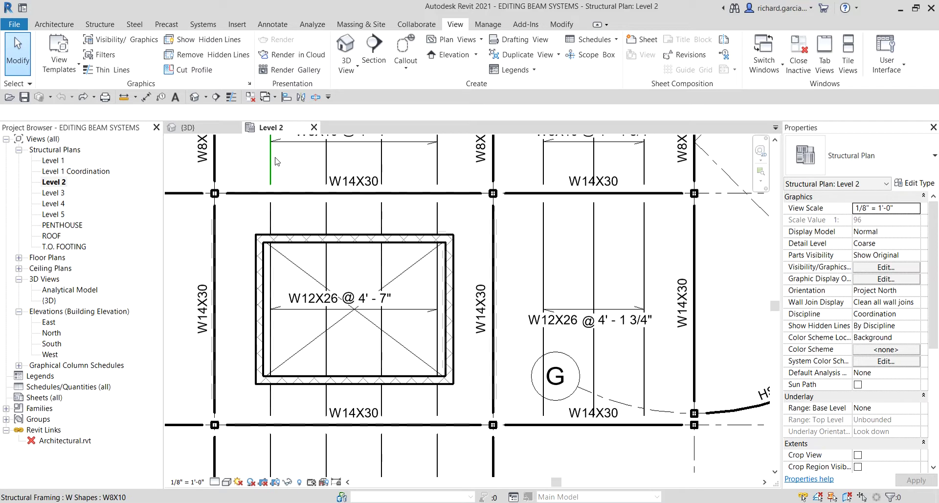
left_click(278, 128)
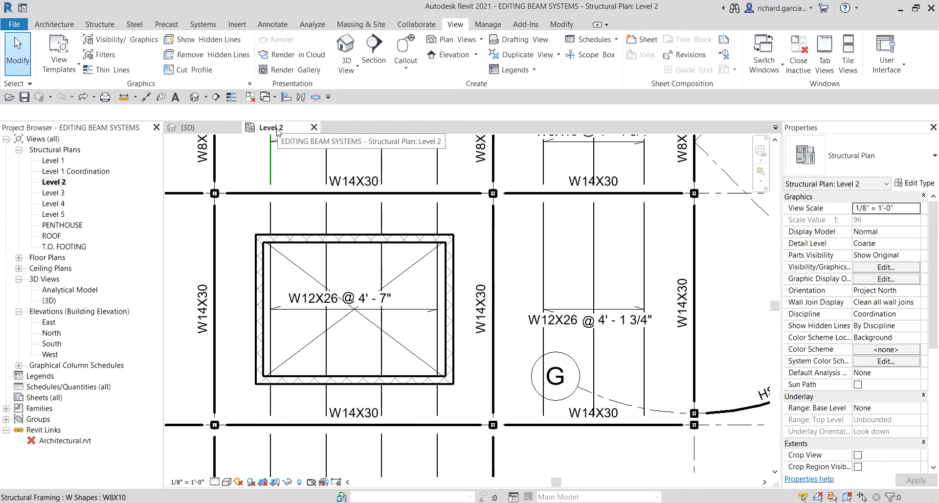
left_click(208, 131)
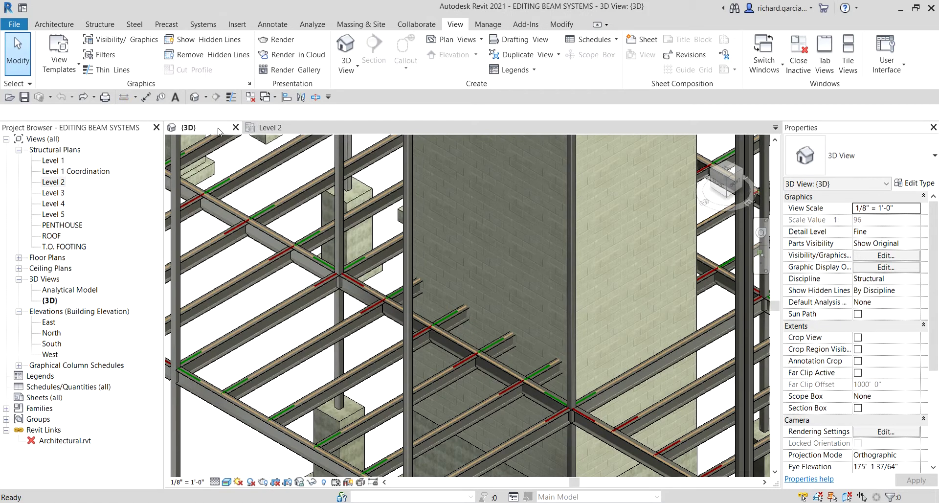
left_click(274, 129)
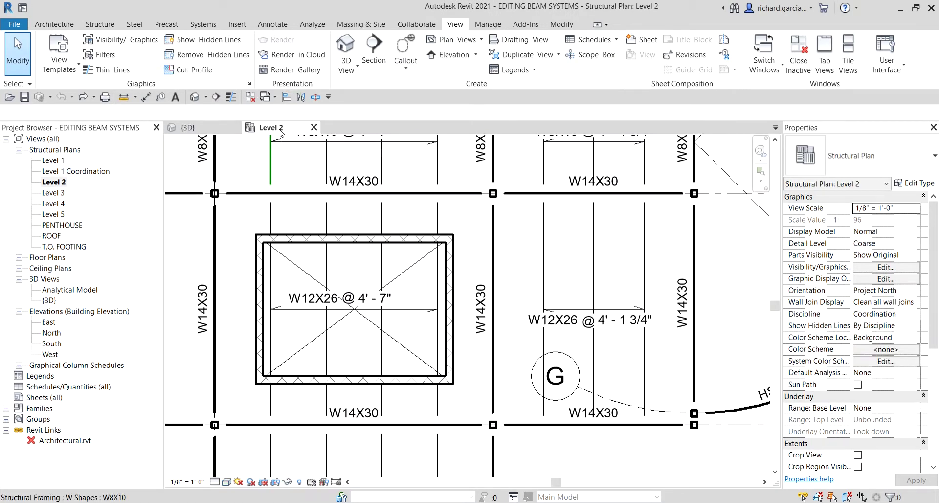
Step: Add the Tile Views command to the Quick Access Toolbar
left_click(454, 26)
left_click(850, 52)
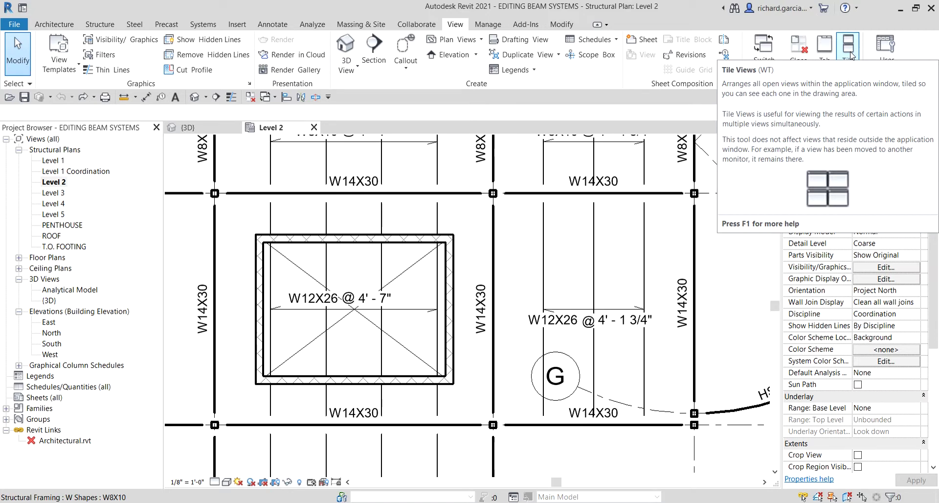
left_click(849, 52)
right_click(842, 50)
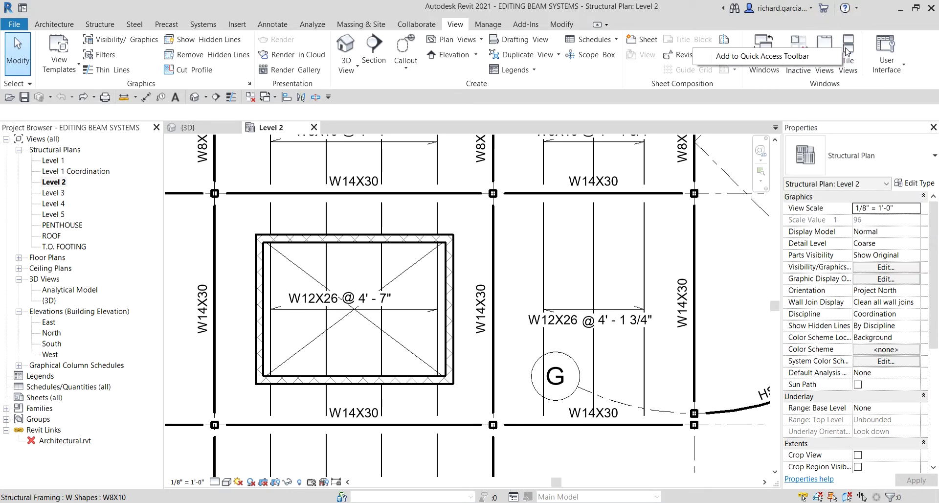
left_click(761, 57)
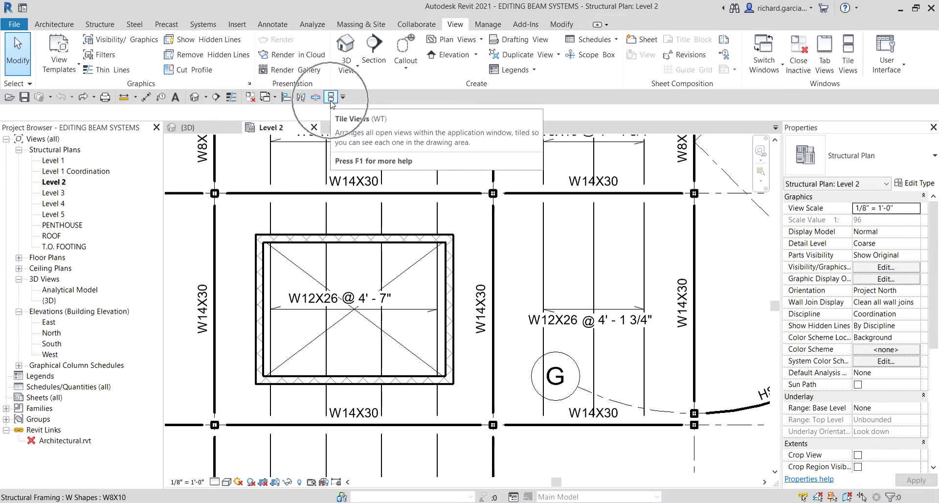
Step: Add the Tab Views command to the Quick Access Toolbar as well
left_click(100, 25)
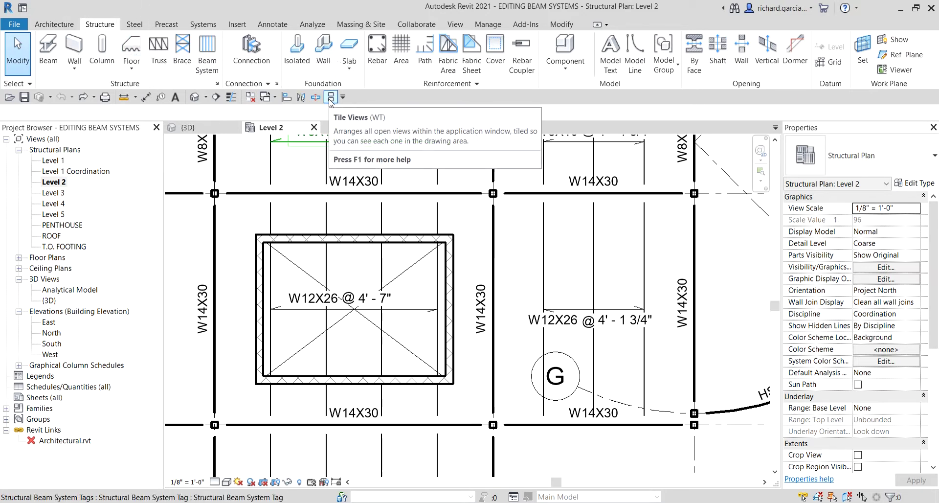
left_click(458, 26)
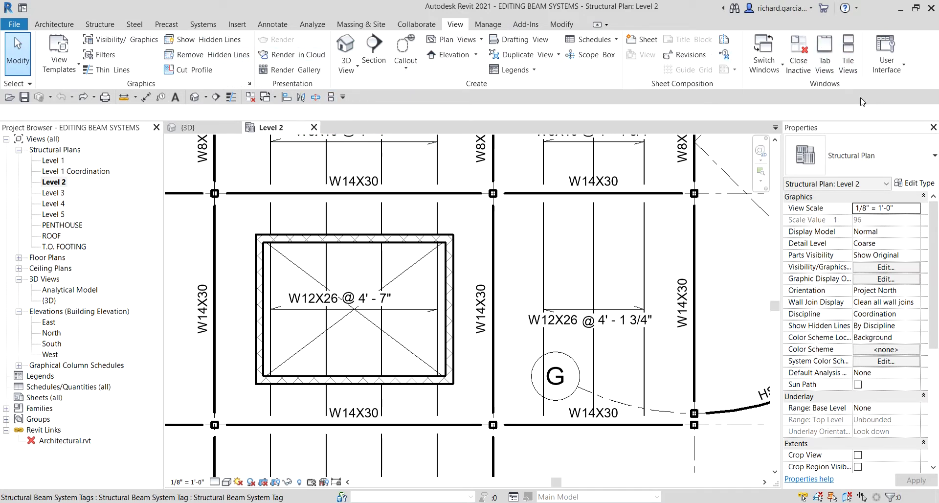
left_click(825, 47)
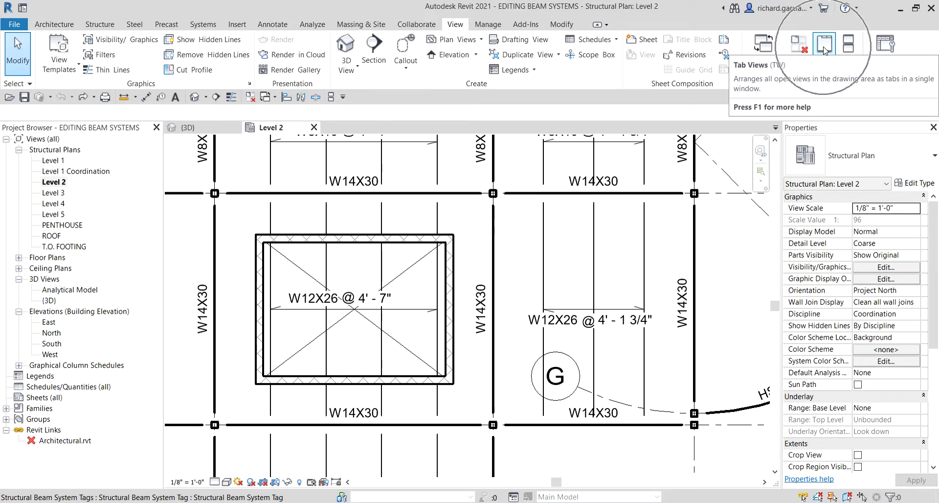
right_click(825, 50)
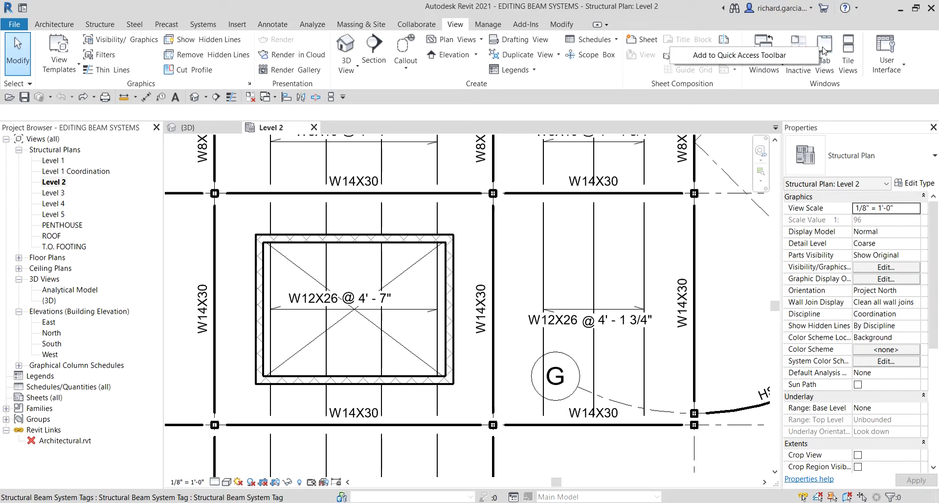
left_click(800, 60)
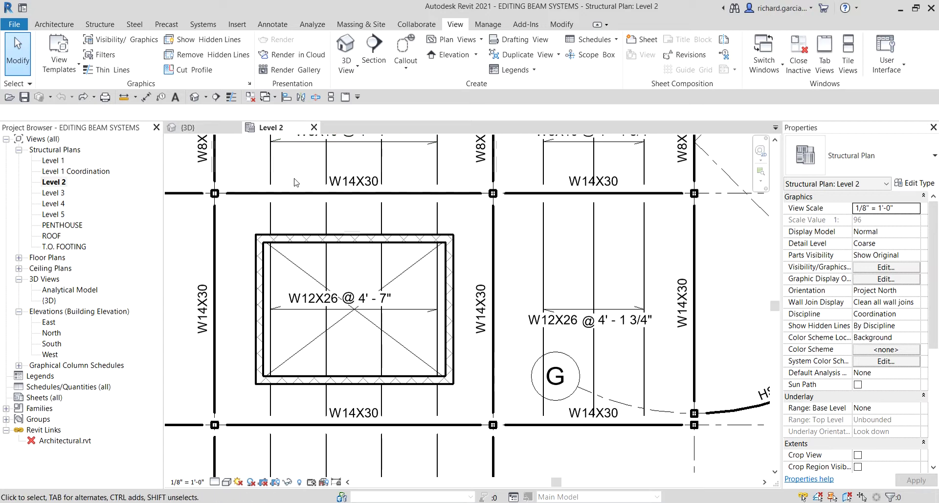
Step: Tile the Level 2 plan and the 3D view side by side, with both framed on the shaft
left_click(331, 97)
middle_click_drag(338, 301, 331, 294)
scroll(649, 315, "down", 3)
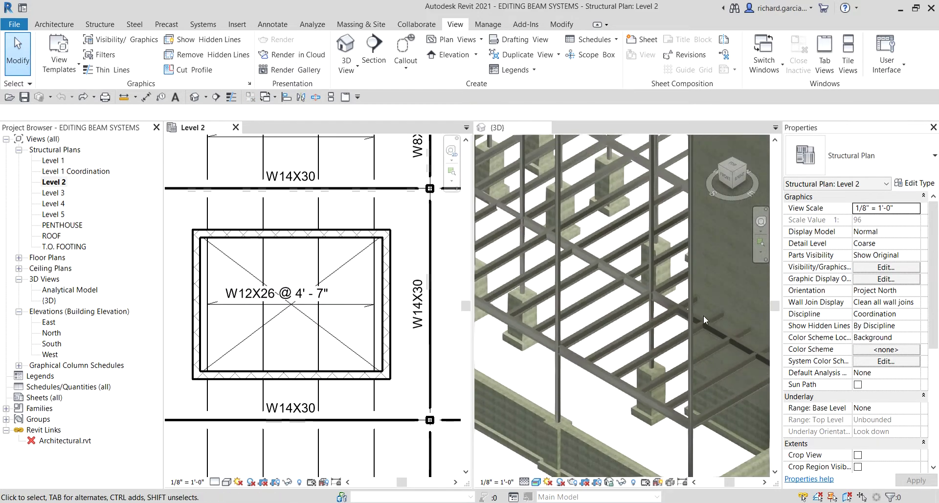
scroll(713, 337, "down", 1)
scroll(714, 341, "up", 8)
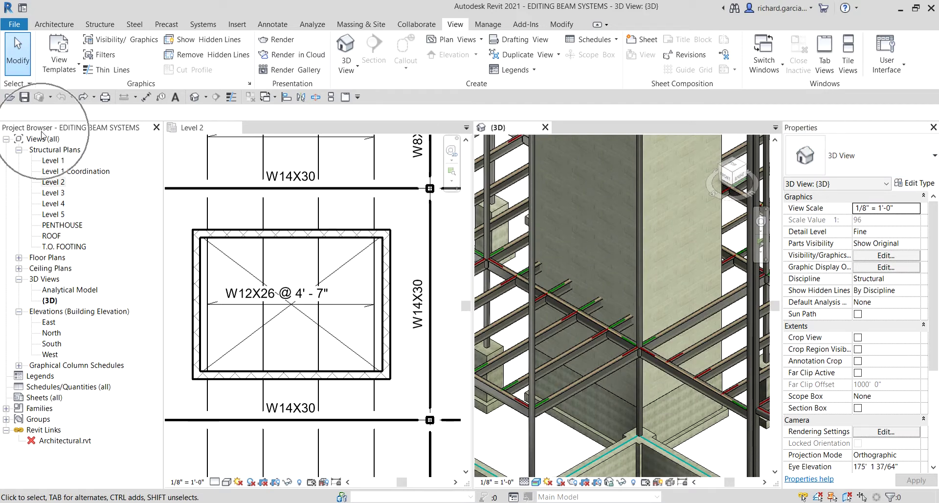
Step: Dock the Properties palette together with the Project Browser as tabs and bring Properties to the front
key("ctrl")
key("ctrl")
left_click_drag(836, 128, 76, 137)
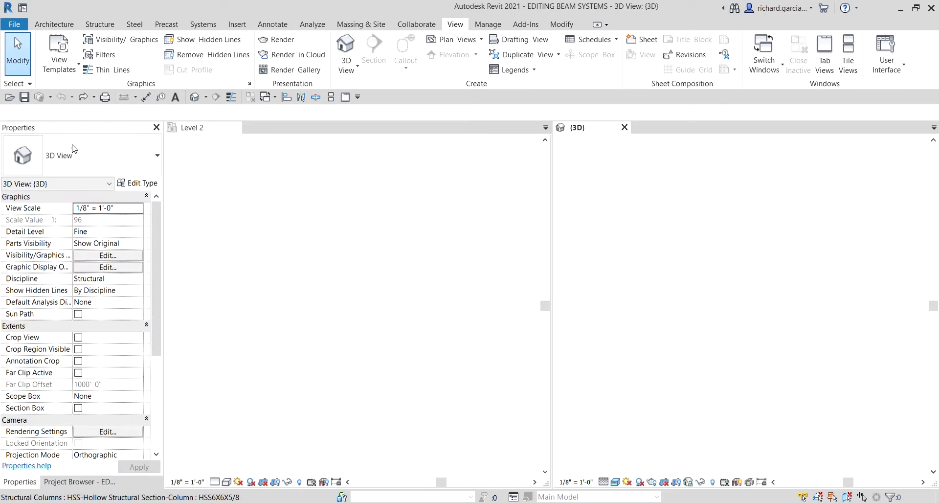
left_click(55, 483)
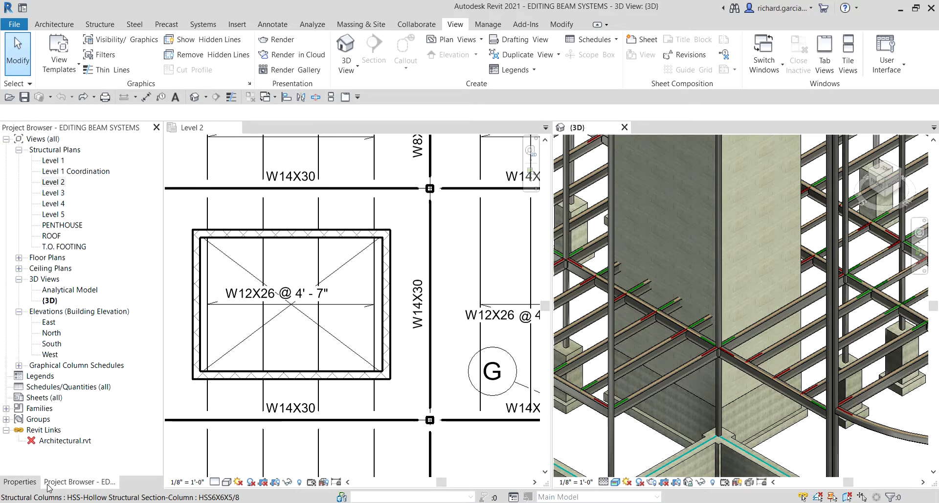
left_click(20, 483)
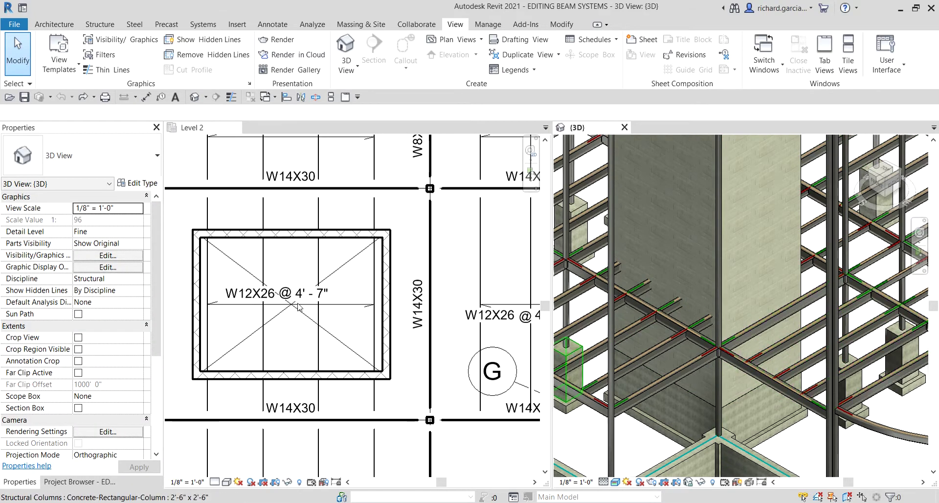
Step: Start placing a structural beam with the W Shapes W12X26 type
left_click(101, 26)
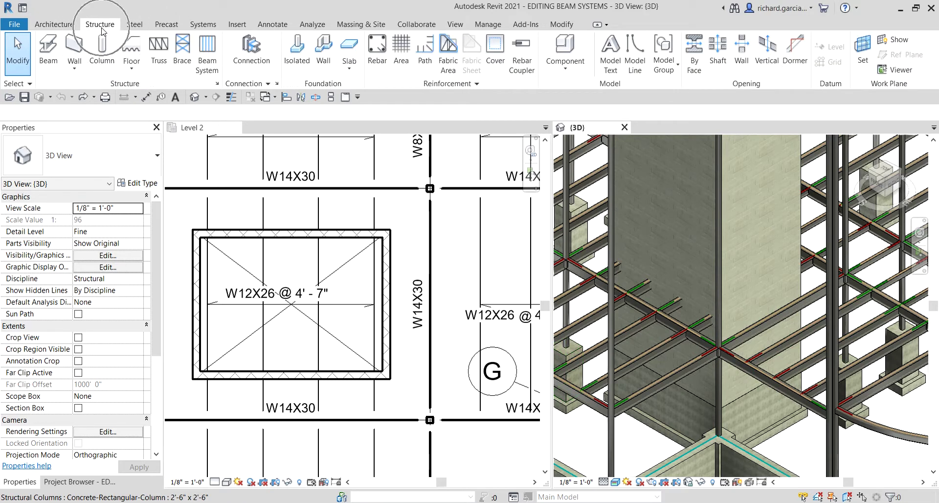
key("ctrl")
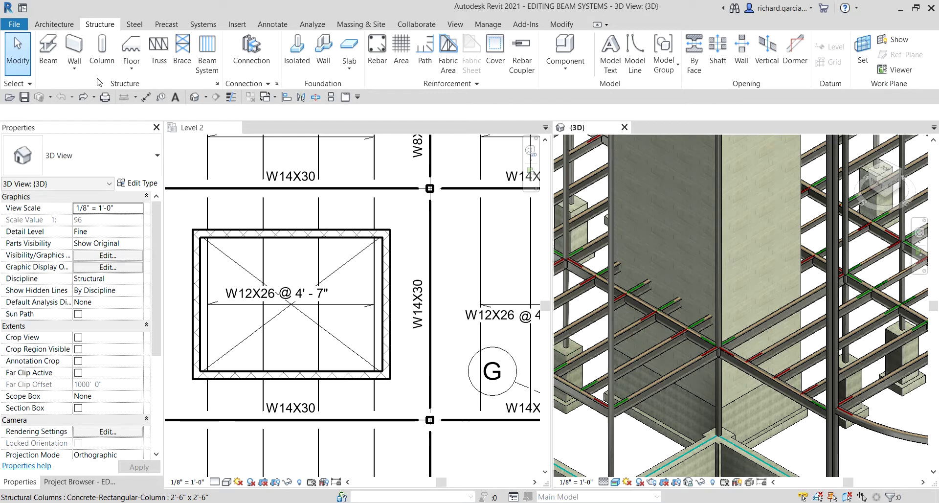
left_click(49, 61)
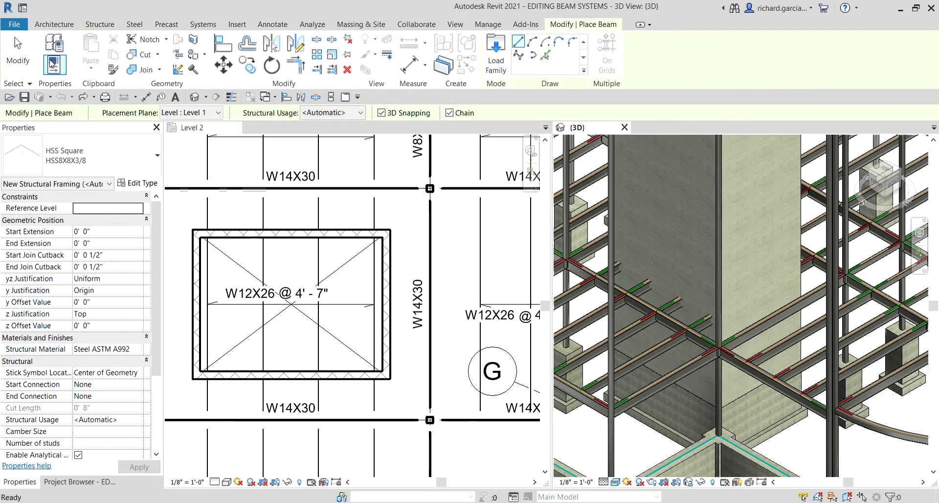
left_click(116, 158)
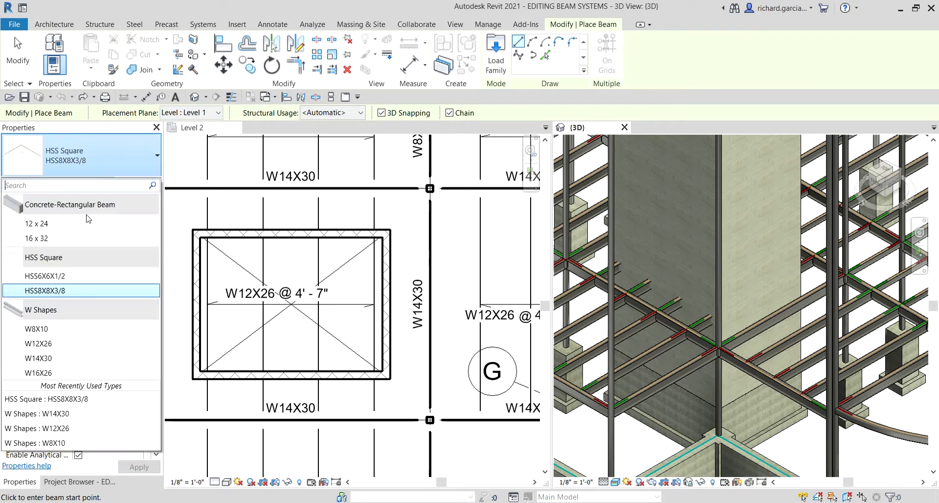
left_click(60, 344)
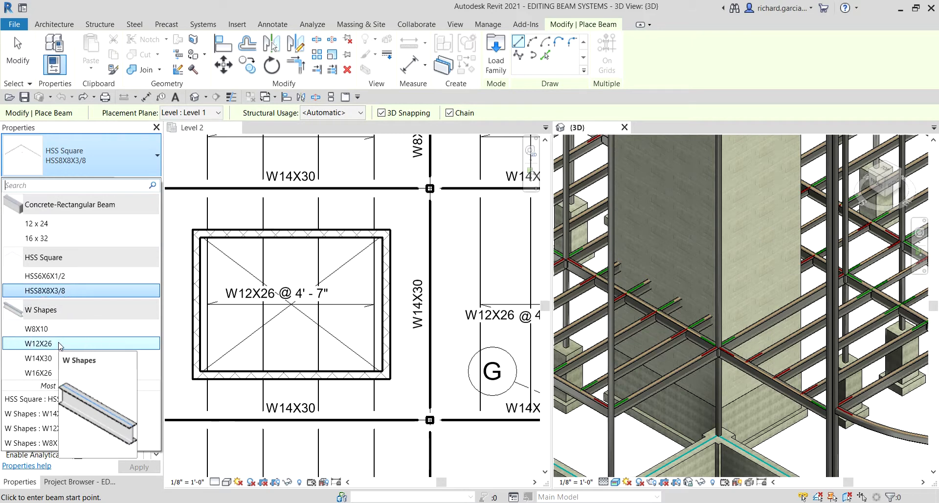
left_click(59, 344)
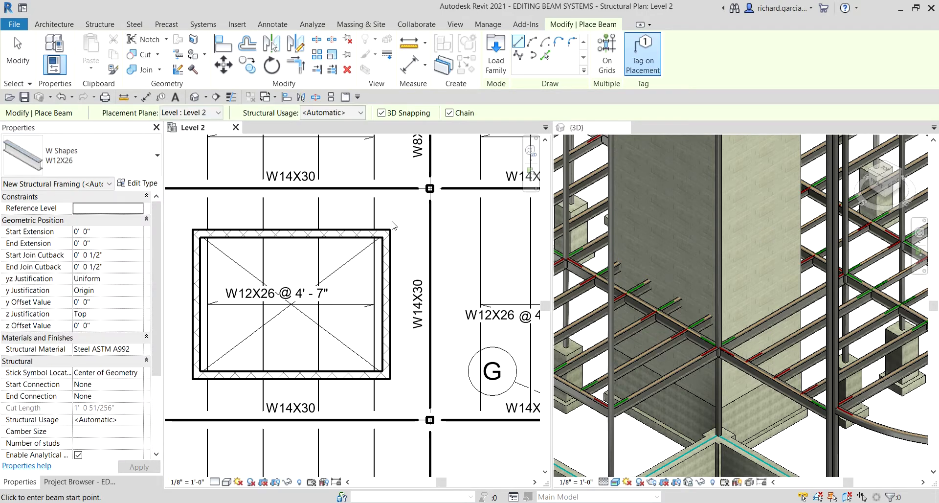
Step: Draw a tagged W12X26 beam on Level 2, 8 inches outside the shaft's north wall, spanning between the two W14X30 girders
middle_click_drag(298, 284, 425, 264)
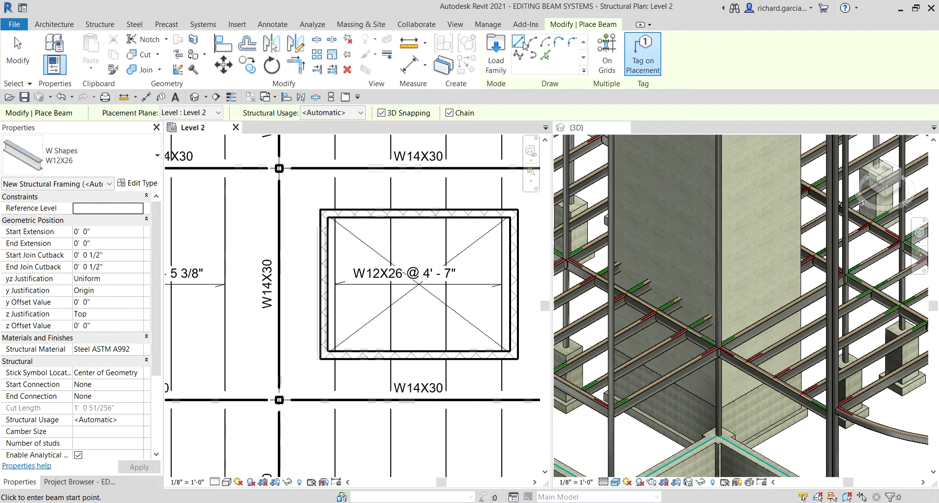
left_click(640, 60)
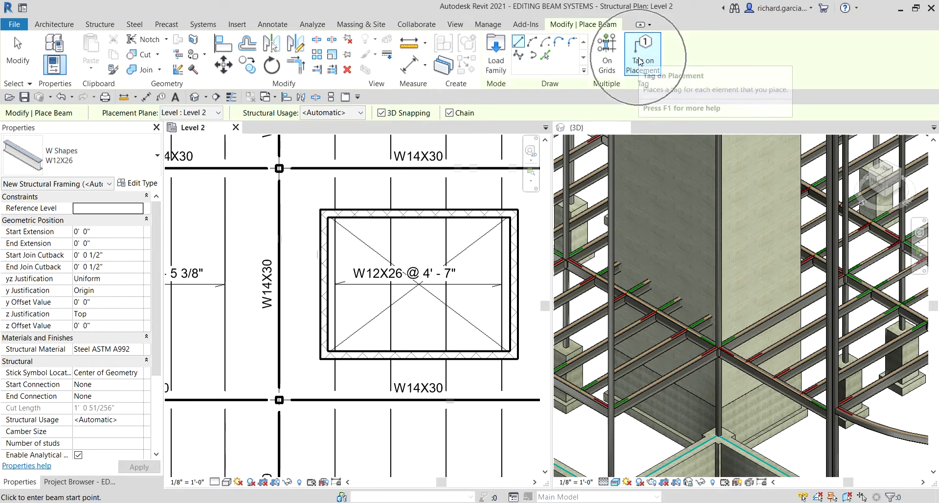
scroll(278, 221, "up", 3)
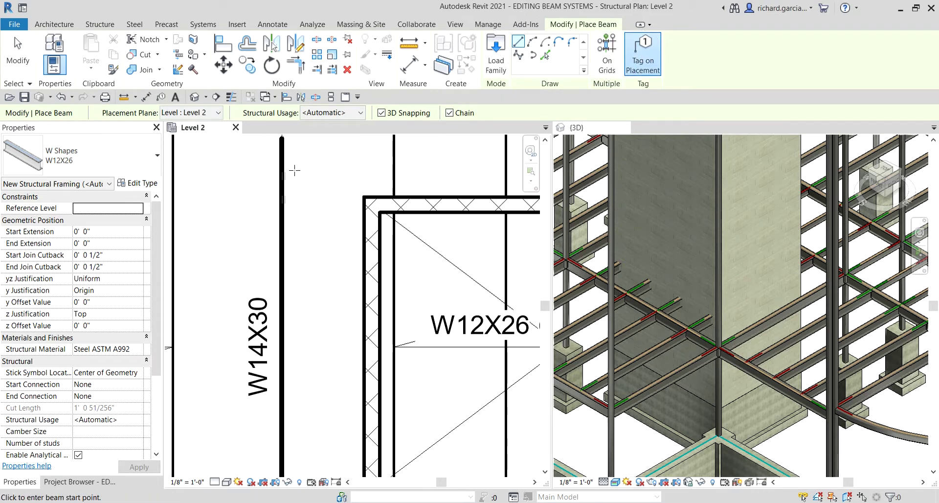
scroll(296, 174, "down", 2)
middle_click_drag(317, 197, 334, 249)
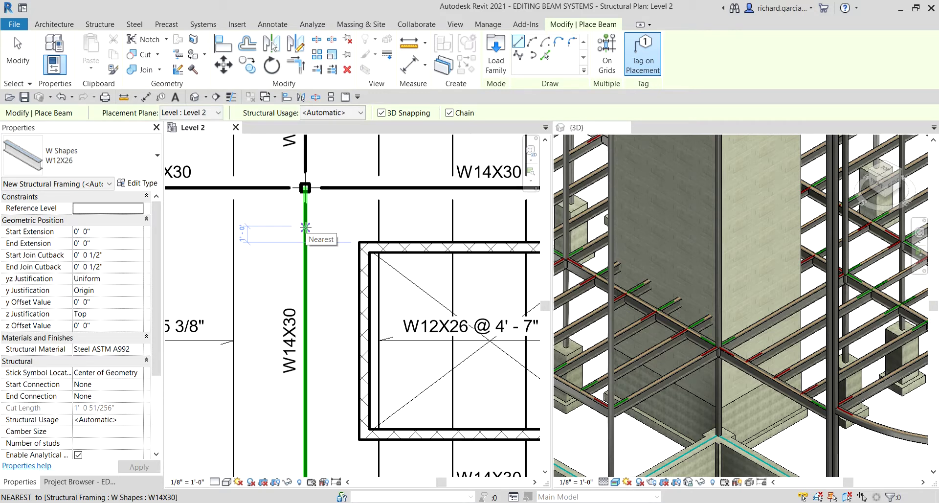
type("8")
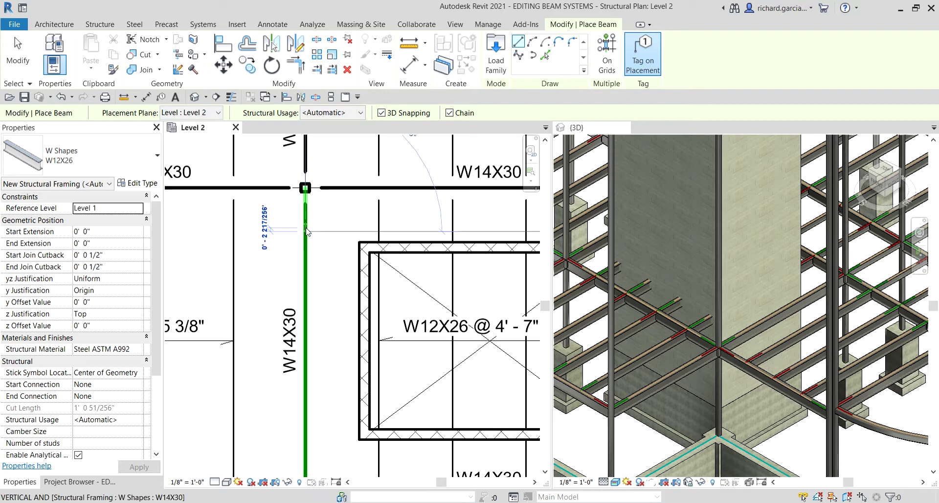
key("Return")
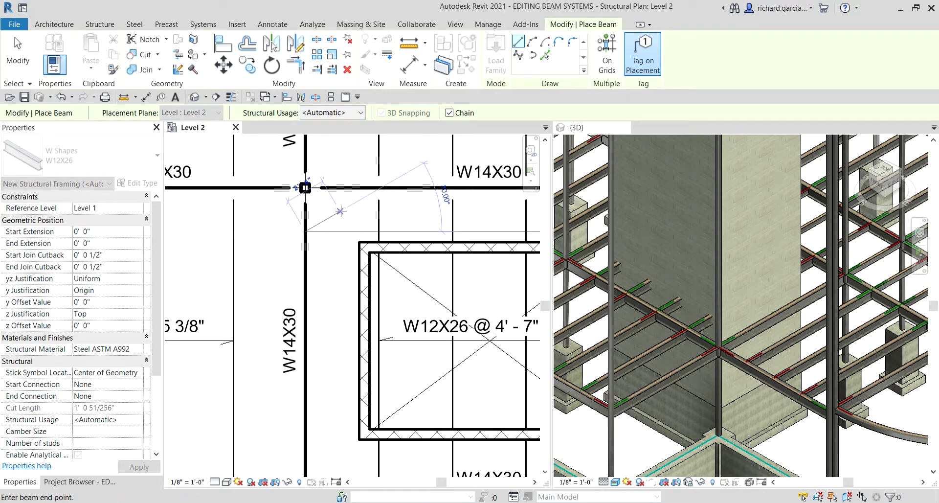
scroll(347, 229, "down", 1)
middle_click_drag(437, 230, 294, 211)
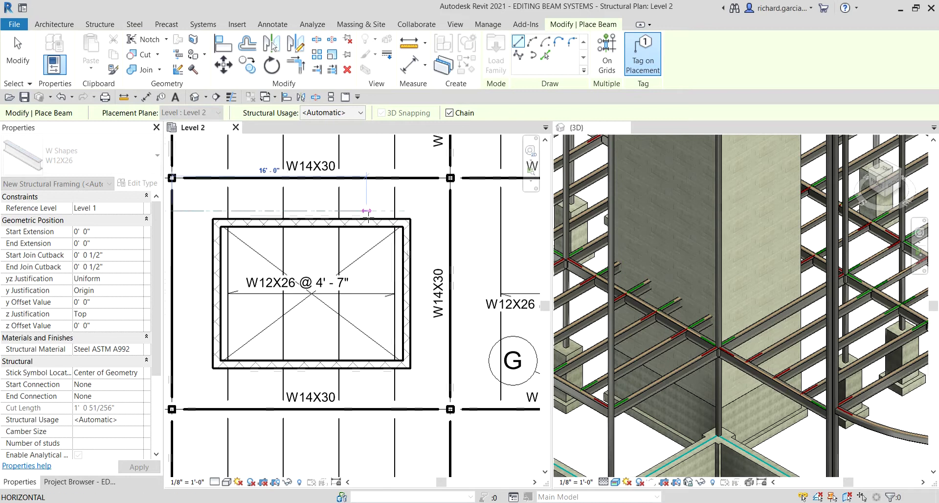
left_click(451, 210)
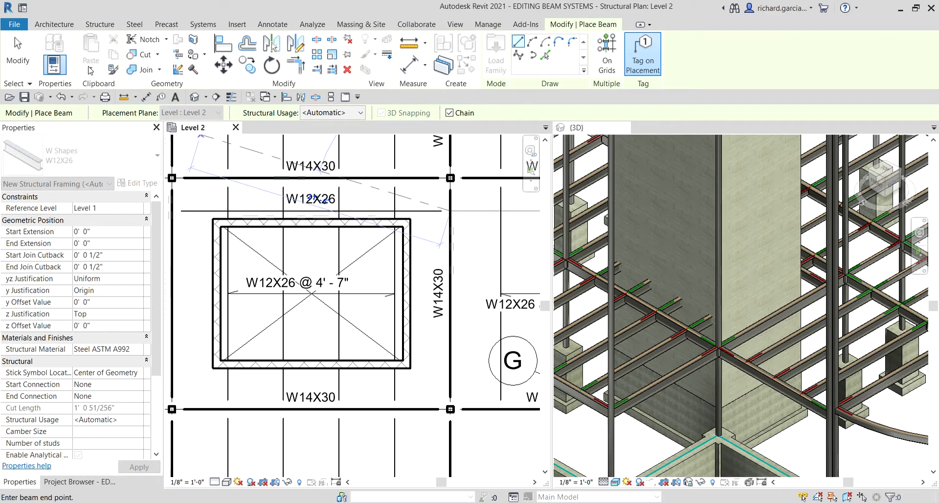
left_click(17, 48)
Step: Examine the new W12X26 beam beside the shaft in the 3D view
scroll(760, 314, "down", 2)
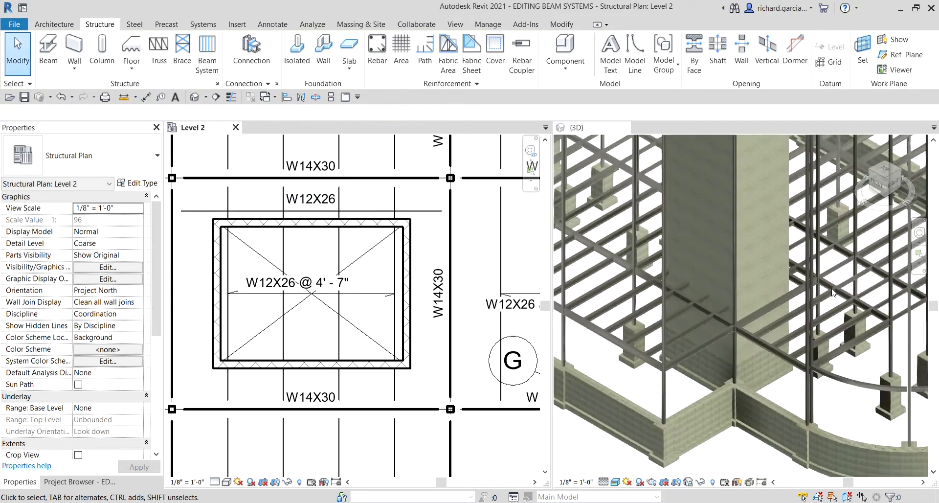
middle_click_drag(843, 316, 788, 346, "shift")
scroll(735, 269, "up", 2)
middle_click_drag(731, 255, 794, 314)
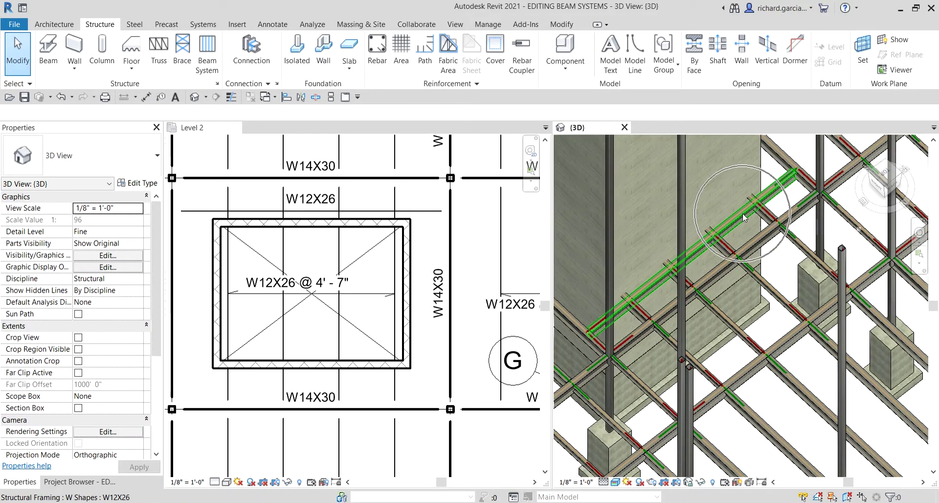
Step: Isolate and select the W14X30 girder west of the shaft among the overlapping beam systems, inspect its properties, and clear the selection
scroll(365, 231, "down", 1)
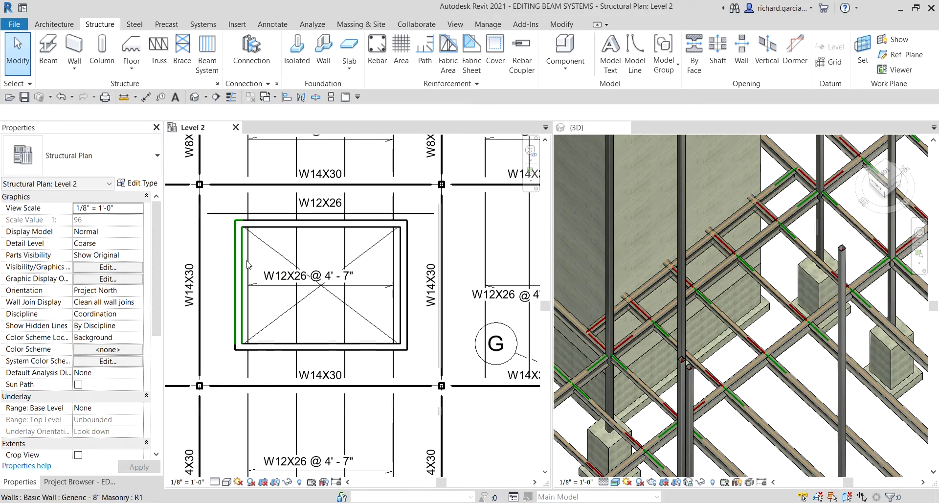
left_click(201, 242)
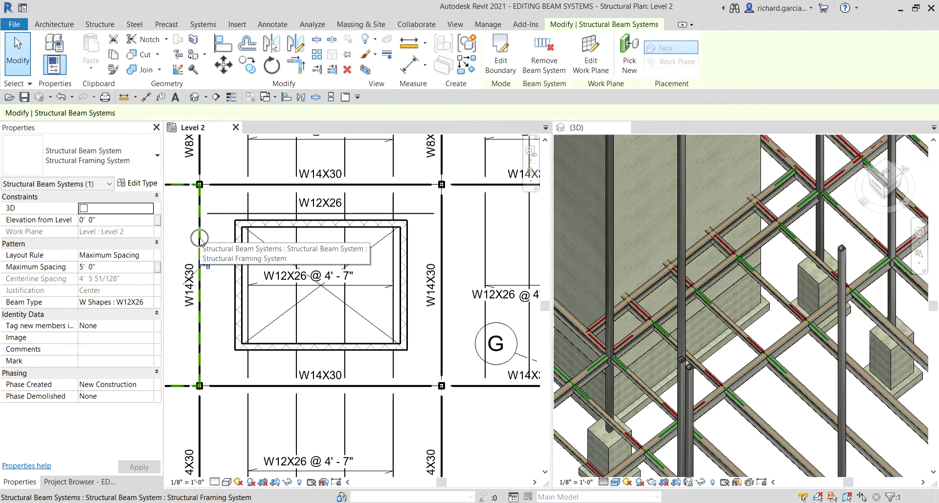
left_click(217, 294)
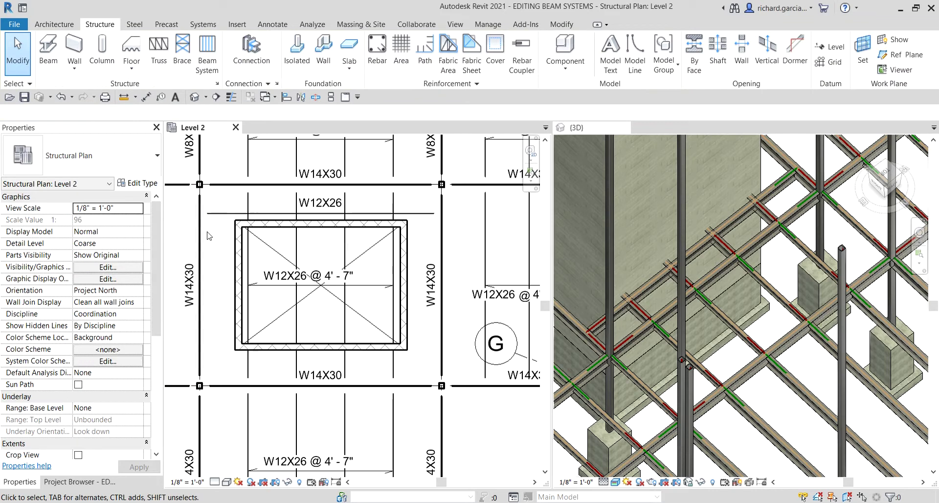
middle_click_drag(258, 257, 349, 258)
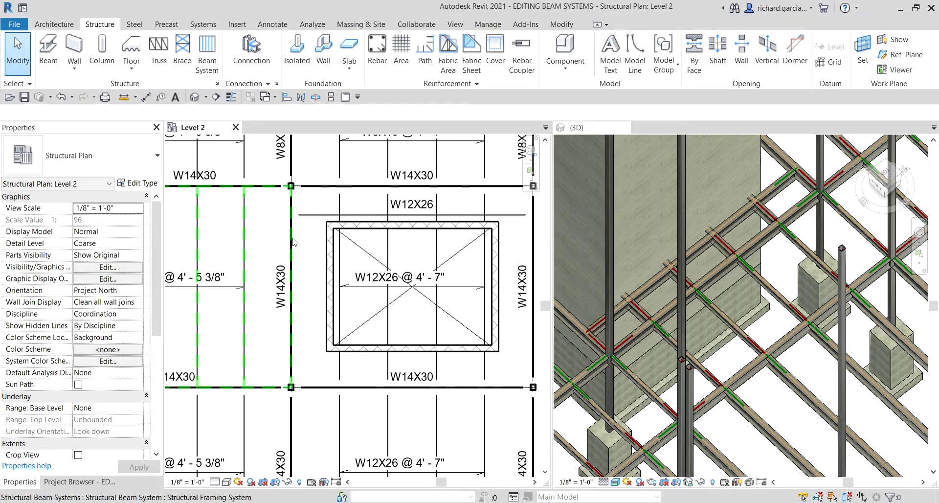
key("Tab")
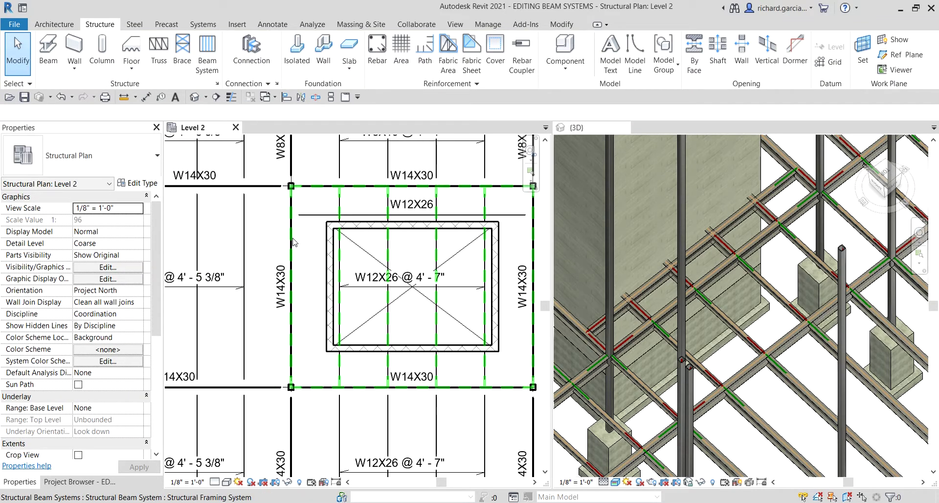
key("Tab")
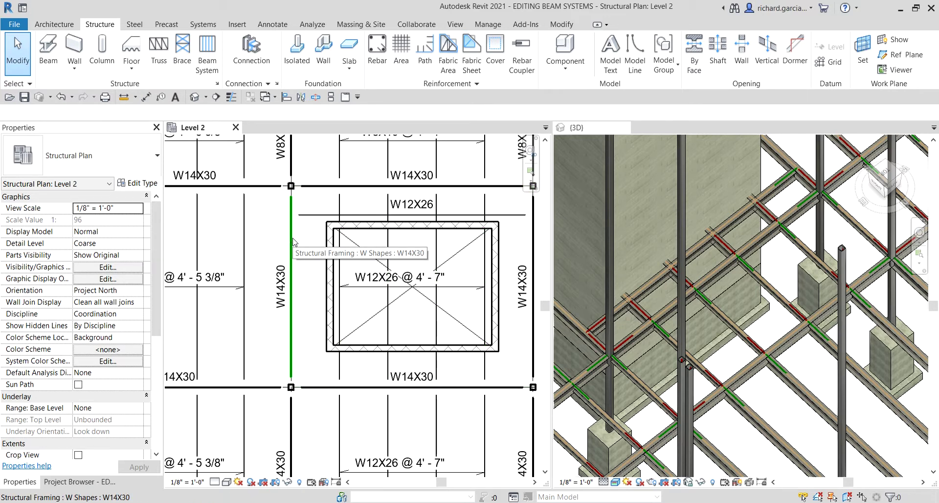
left_click(292, 242)
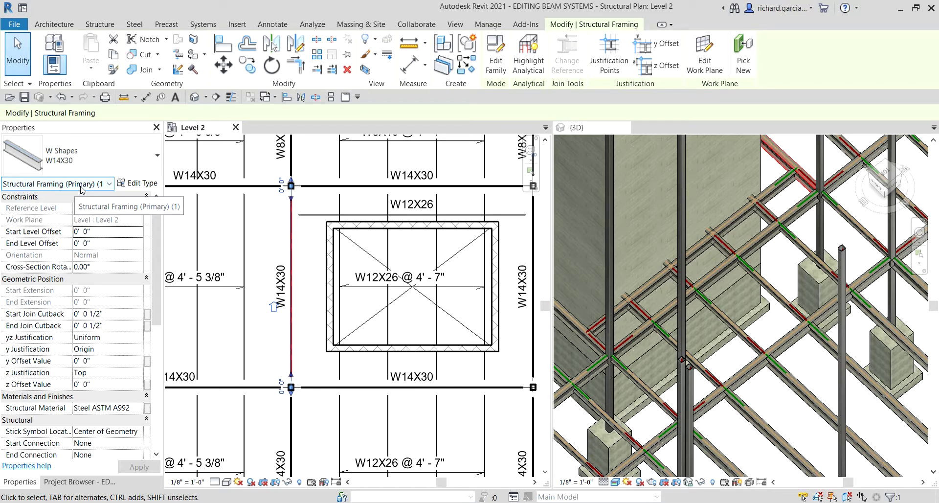
left_click(292, 186)
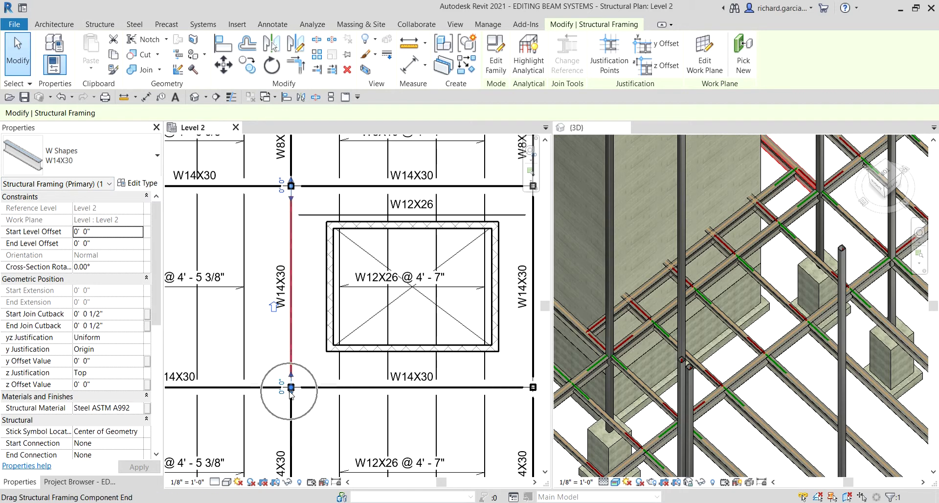
middle_click_drag(395, 269, 348, 275)
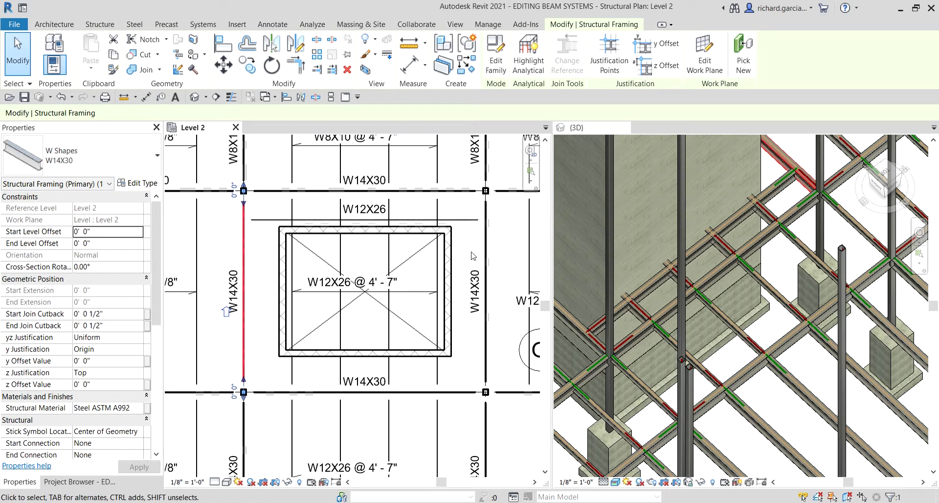
left_click(267, 203)
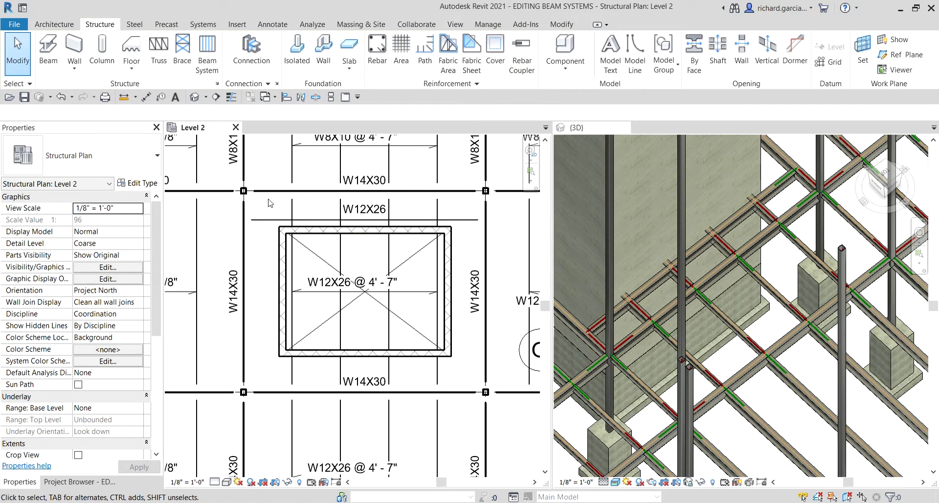
Step: Inspect the properties of the W12X26 beam just north of the shaft and clear the selection
left_click(247, 217)
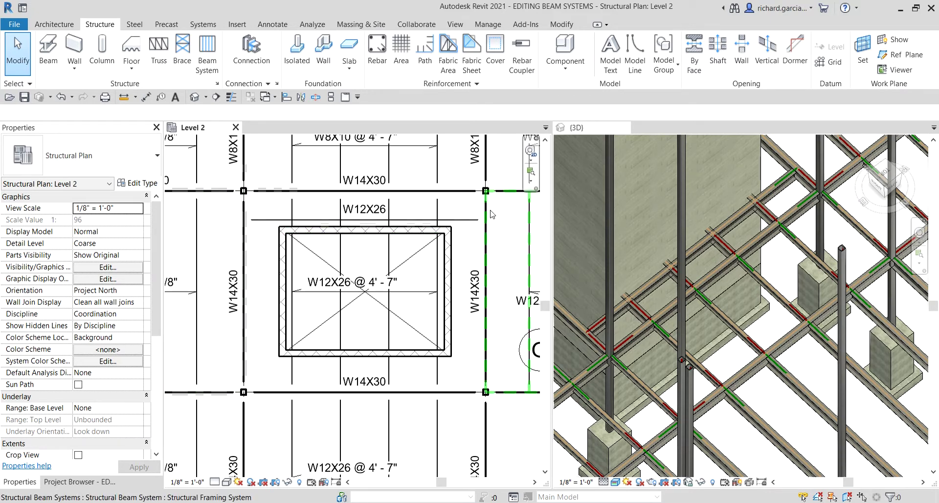
left_click(460, 223)
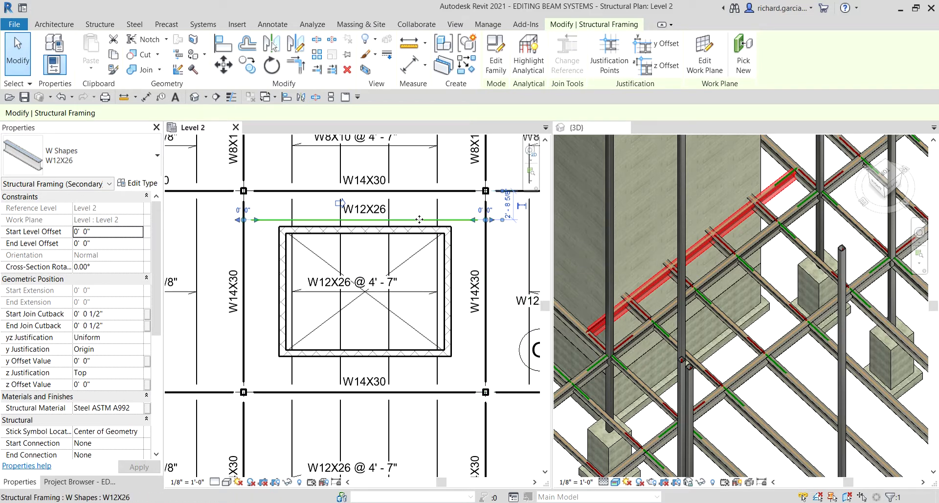
left_click(470, 259)
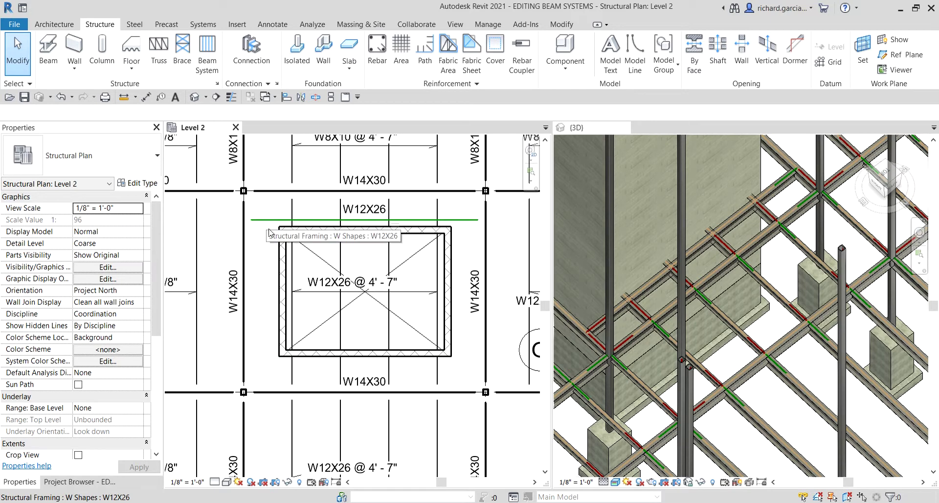
key("ctrl")
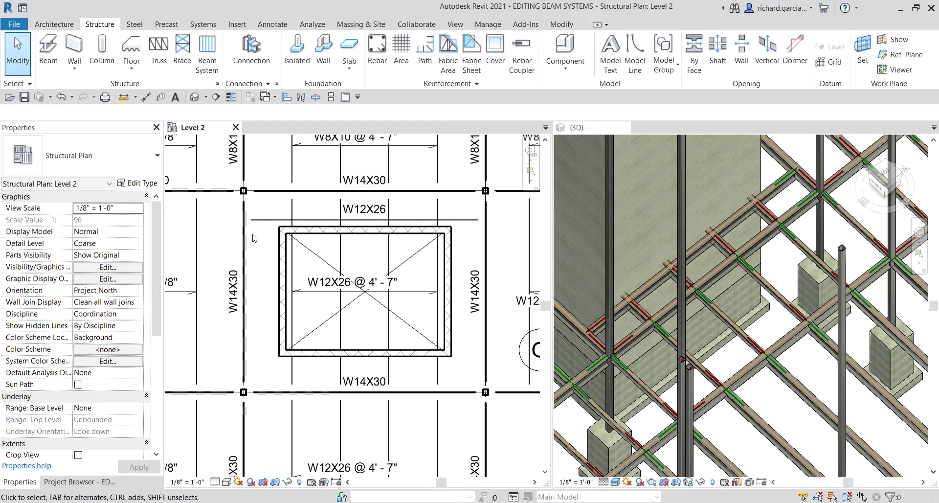
left_click(262, 221)
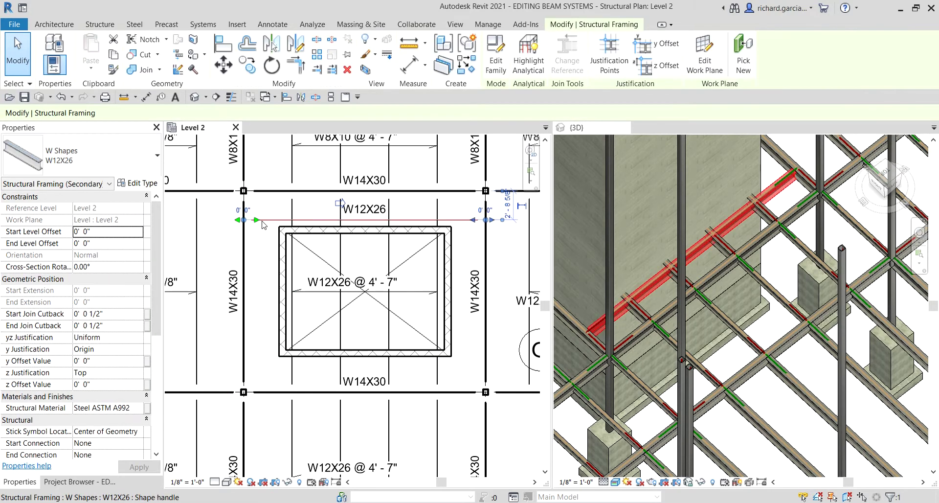
right_click(263, 222)
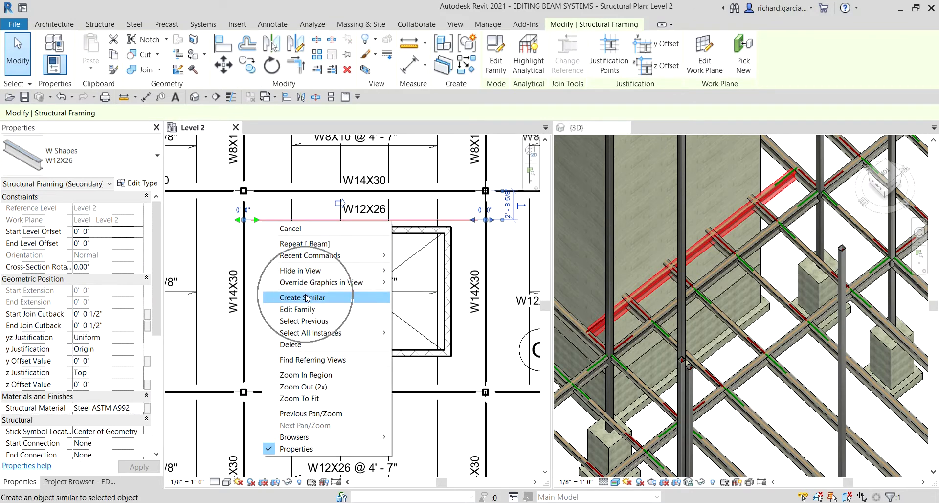
key("Escape")
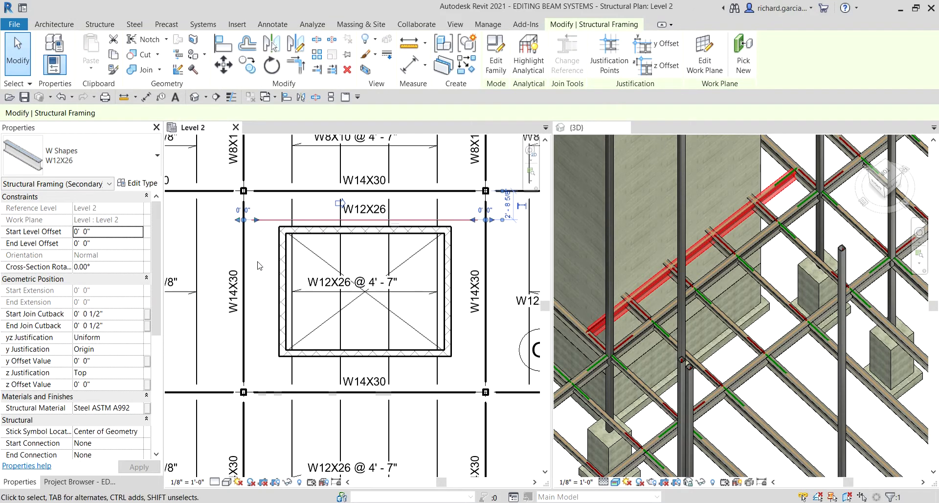
key("Escape")
Step: Create a similar tagged W12X26 beam 8 inches outside the shaft's south wall, spanning between the two W14X30 girders
left_click(269, 220)
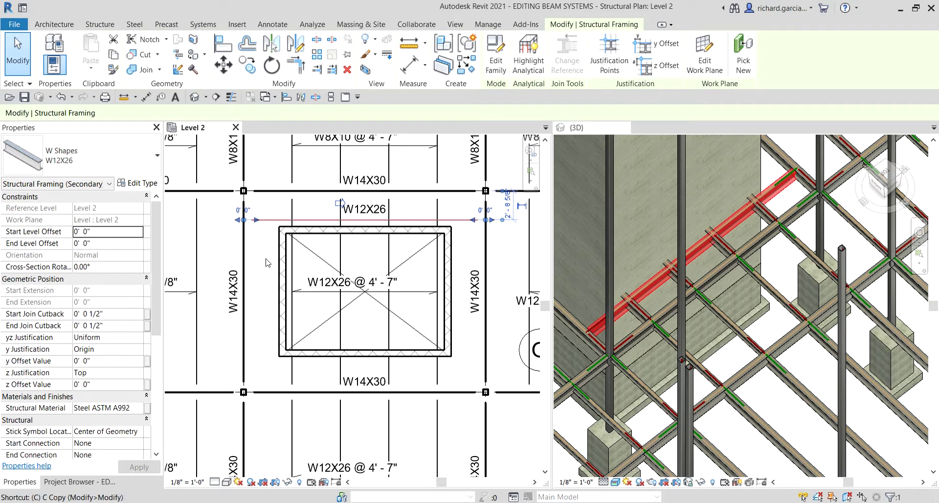
key("s")
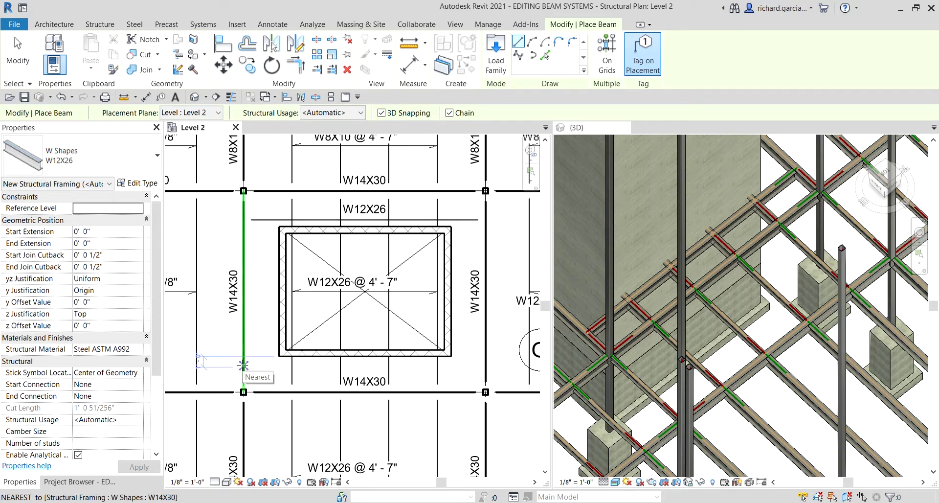
type("8")
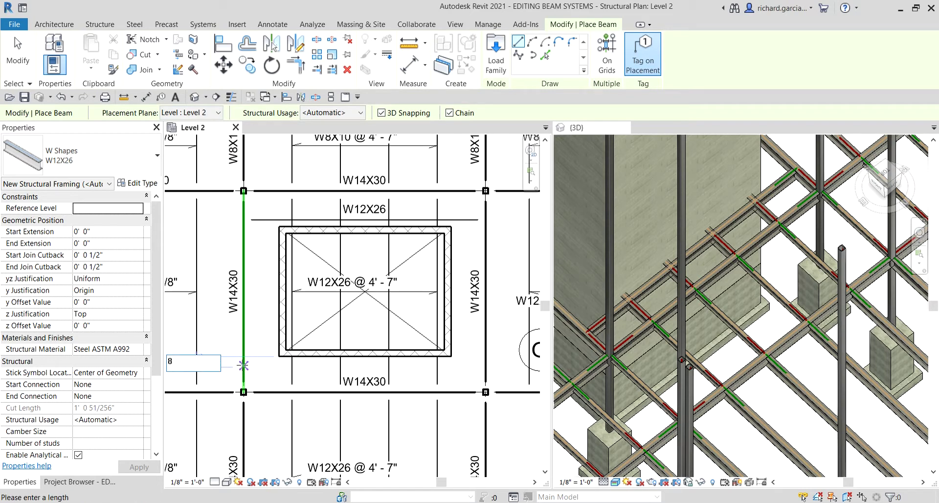
key("Return")
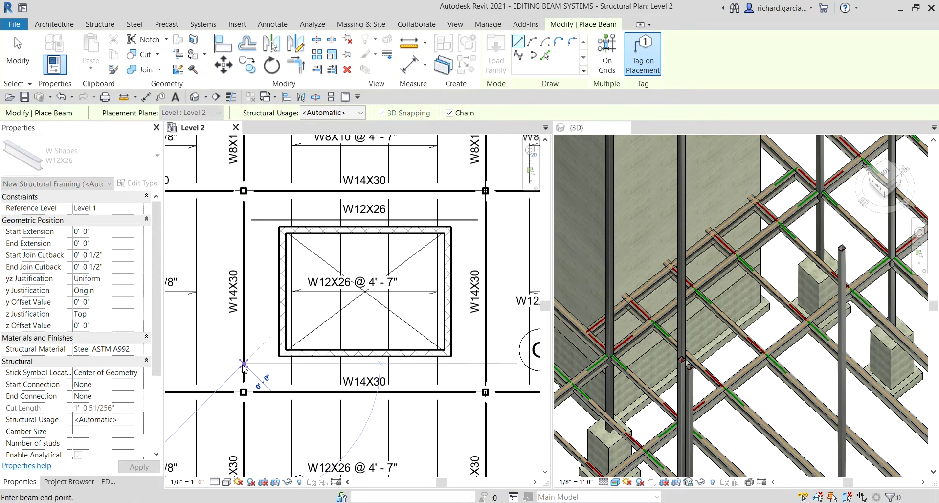
left_click(484, 363)
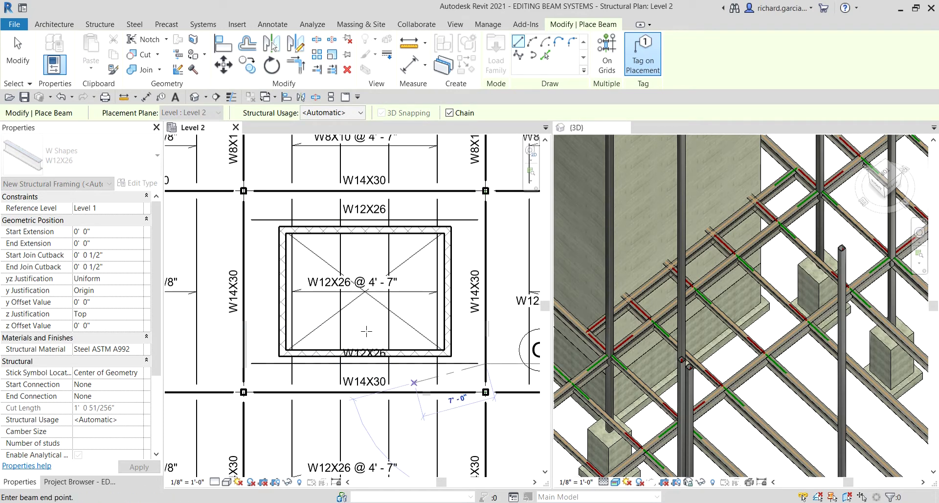
left_click(18, 51)
Step: Examine the beam framing around the shaft walls from several angles in the 3D view
scroll(778, 277, "down", 3)
middle_click_drag(778, 277, 889, 265, "shift")
scroll(820, 349, "up", 2)
scroll(809, 342, "down", 1)
middle_click_drag(809, 342, 792, 321)
scroll(793, 321, "down", 2)
middle_click_drag(814, 257, 820, 328, "shift")
scroll(803, 274, "up", 5)
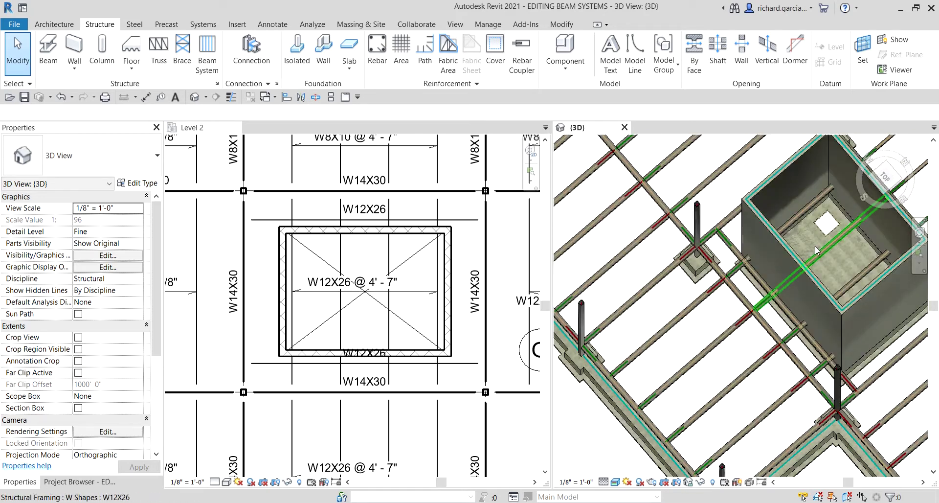
scroll(827, 211, "down", 3)
middle_click_drag(832, 231, 852, 260, "shift")
scroll(856, 267, "up", 4)
scroll(835, 343, "up", 2)
middle_click_drag(835, 342, 809, 293)
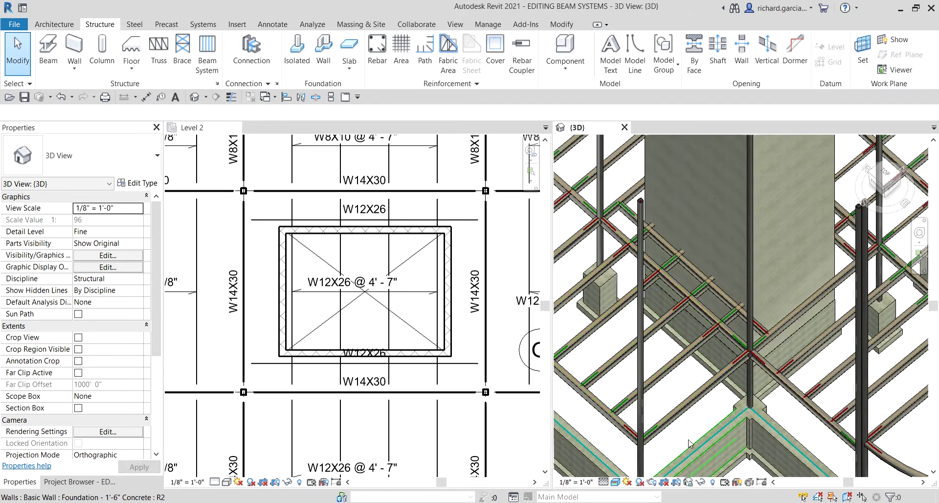
Step: Preview the 3D view in Wireframe and set its visual style to Shaded
left_click(617, 482)
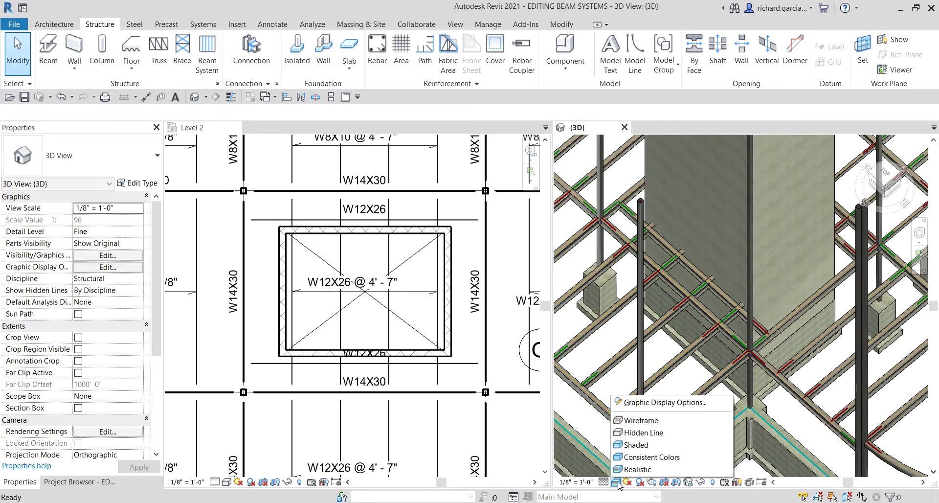
left_click(636, 421)
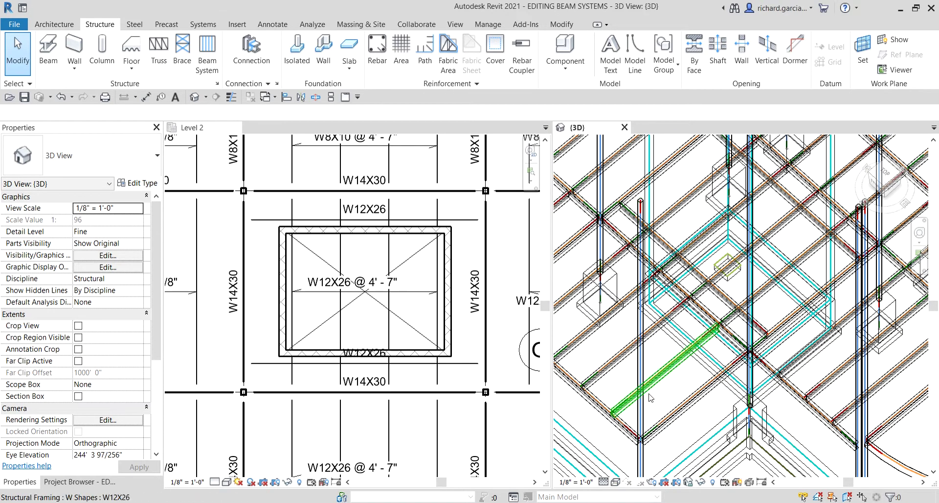
left_click(617, 482)
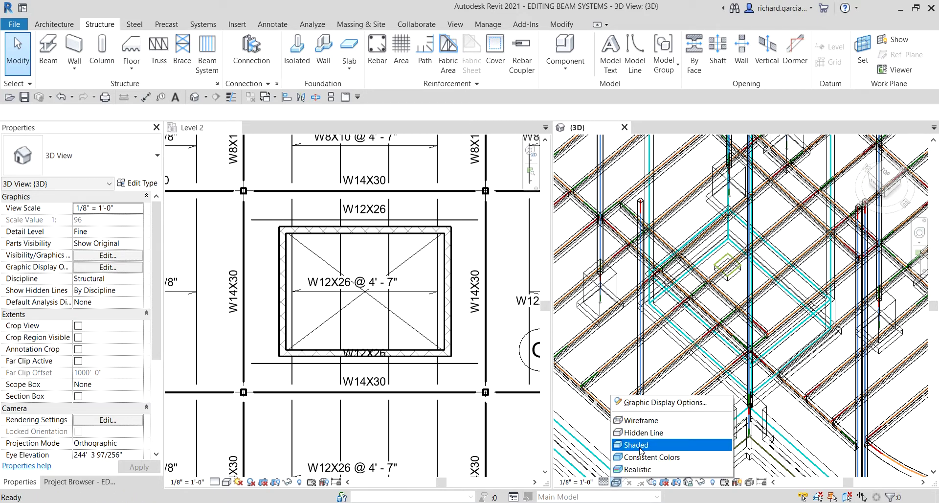
left_click(639, 446)
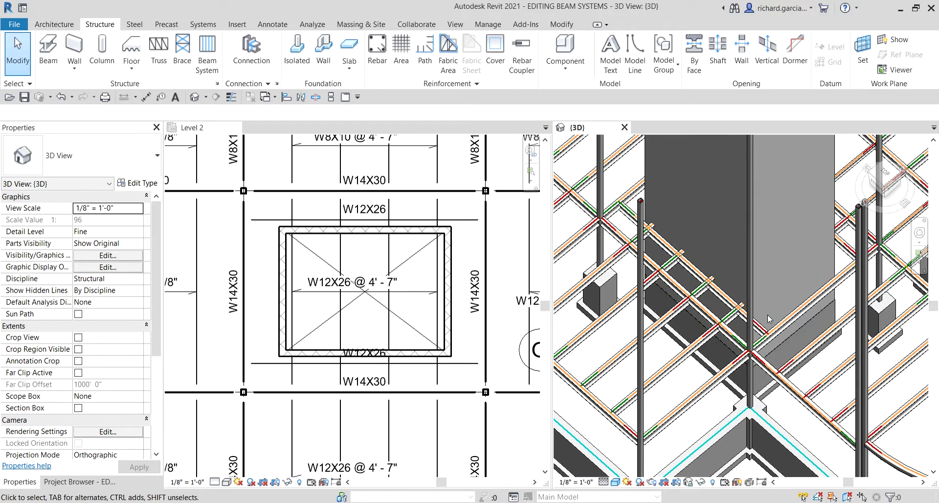
Step: Inspect the properties of the shaft opening and its Generic - 8" Masonry wall in the 3D view and clear the selection
scroll(763, 297, "down", 2)
middle_click_drag(753, 279, 748, 319)
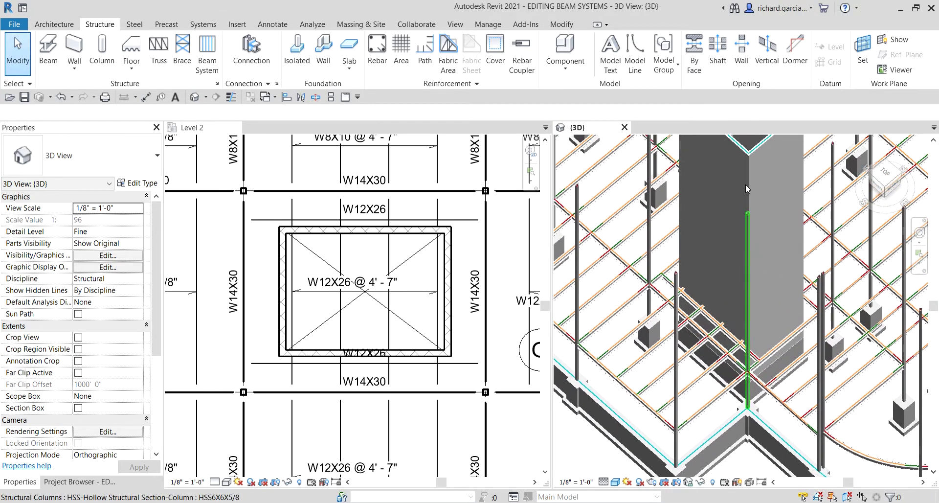
middle_click_drag(728, 167, 724, 235)
left_click(720, 204)
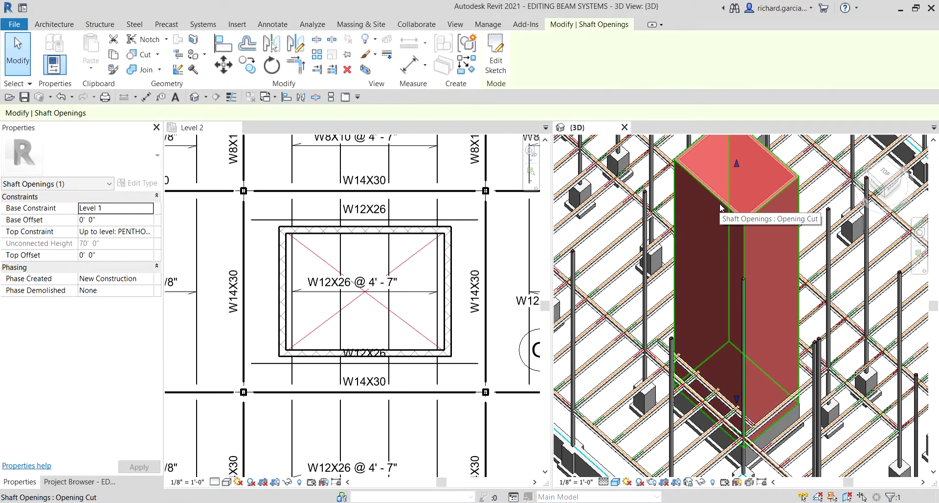
key("Escape")
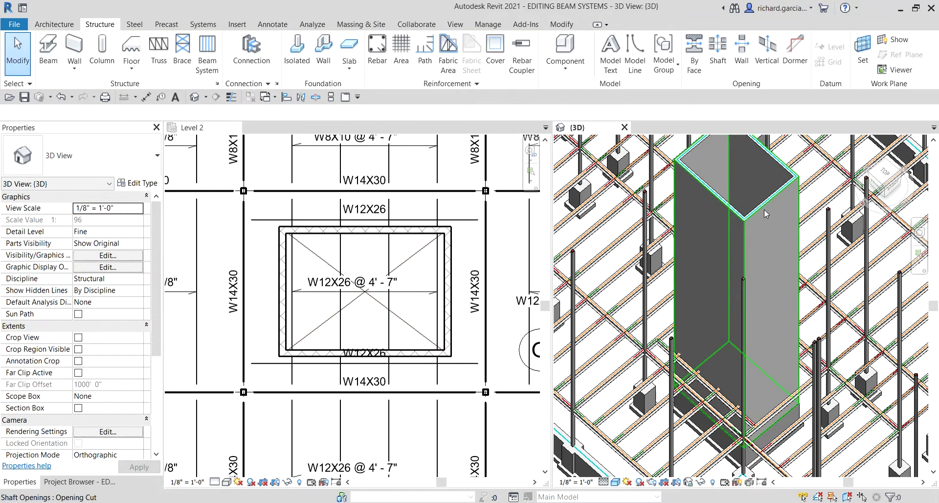
left_click(765, 210)
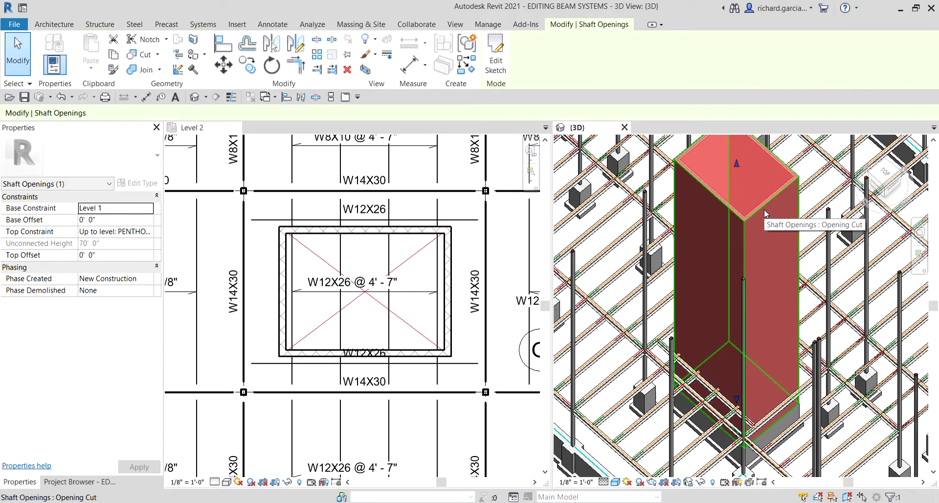
key("Escape")
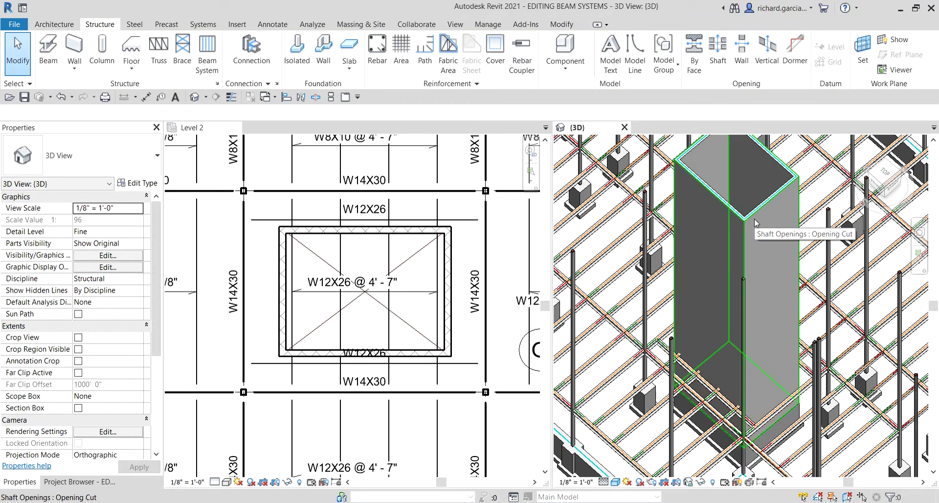
key("Tab")
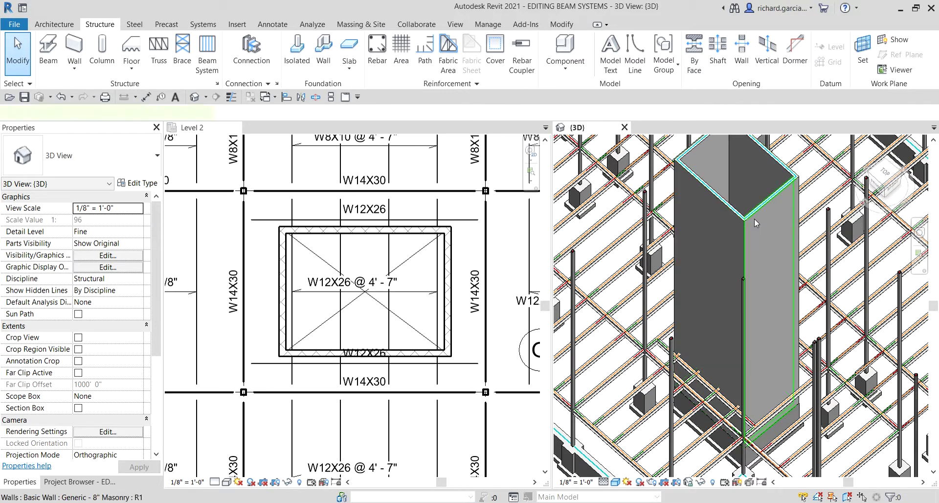
left_click(755, 219)
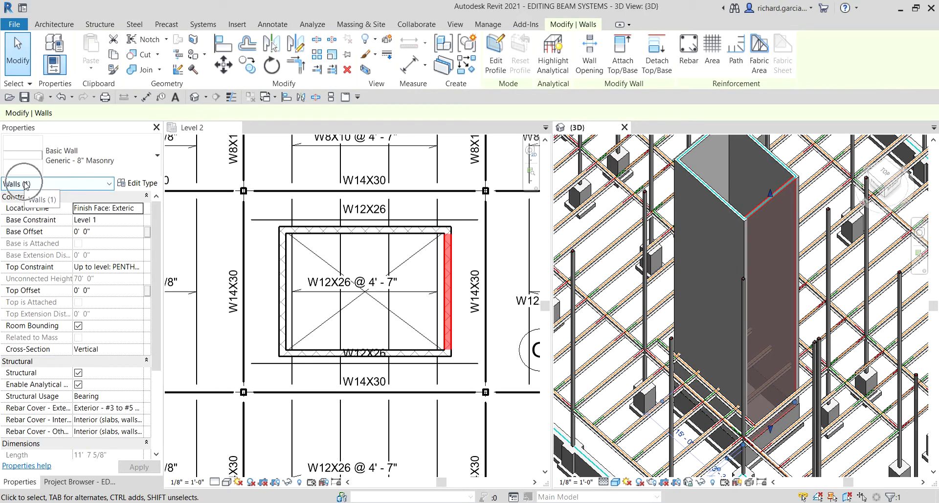
left_click(816, 260)
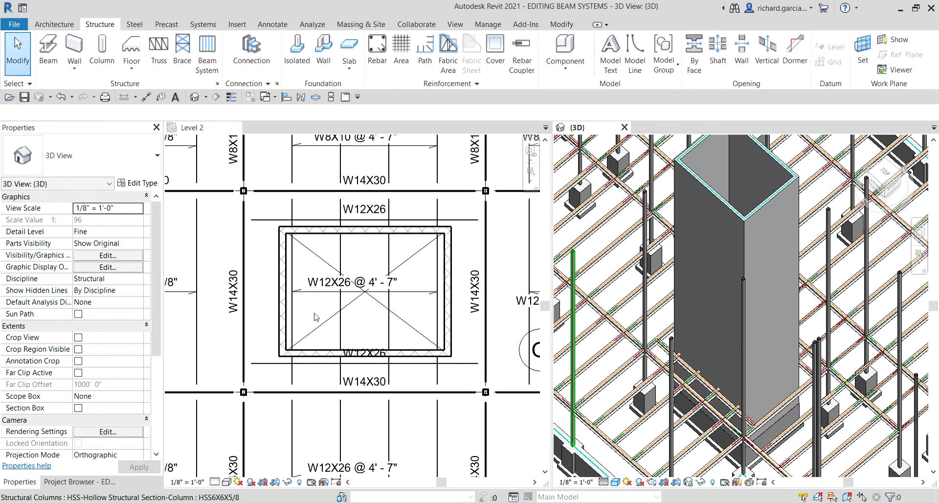
Step: Override the Walls category's surface transparency to 80% in the 3D view's visibility and graphics settings
left_click(86, 259)
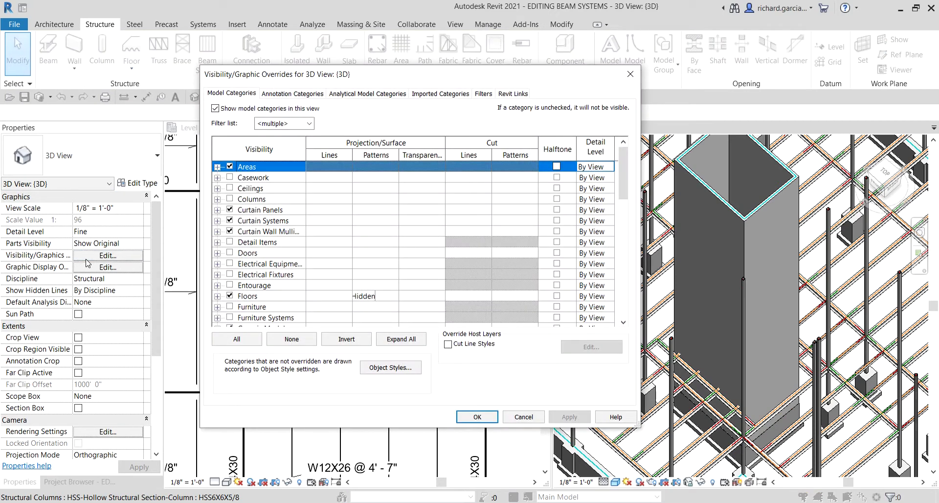
left_click_drag(623, 166, 621, 299)
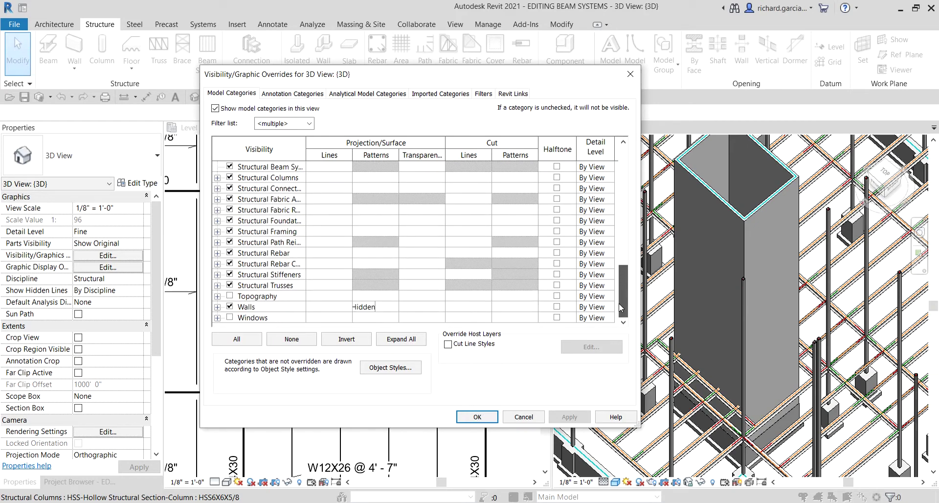
key("ctrl")
key("ctrl")
key("ctrl")
left_click(421, 309)
left_click(421, 307)
left_click_drag(387, 250, 420, 249)
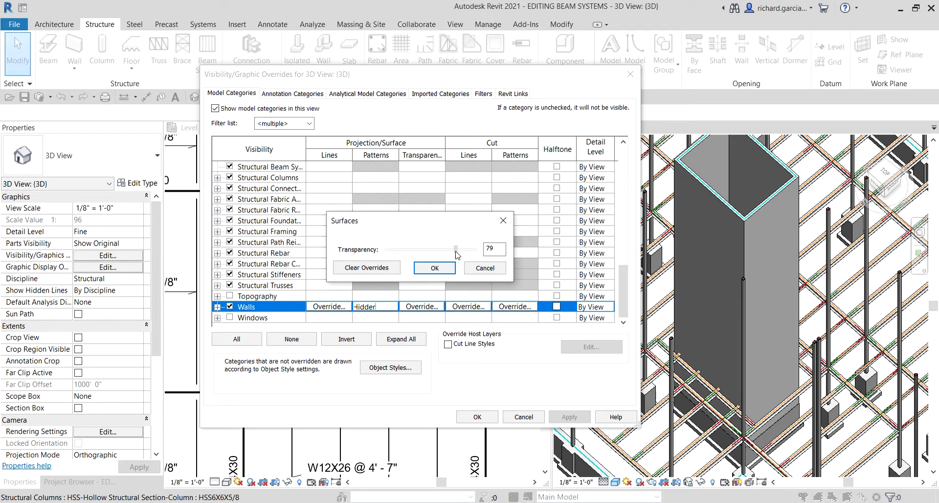
left_click(435, 268)
left_click(474, 417)
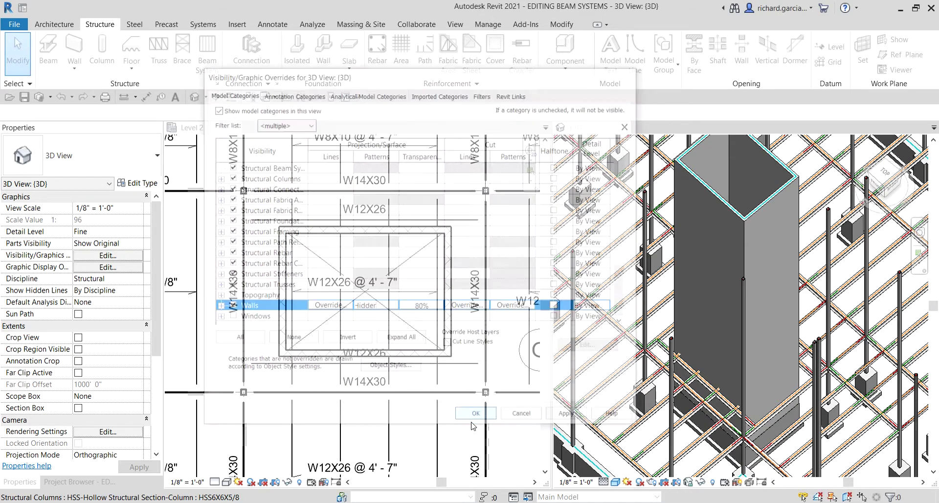
Step: Examine the beams running through the transparent shaft walls in 3D and compare them with the shaft area in the Level 2 plan
middle_click_drag(773, 335, 763, 391, "shift")
scroll(734, 376, "up", 8)
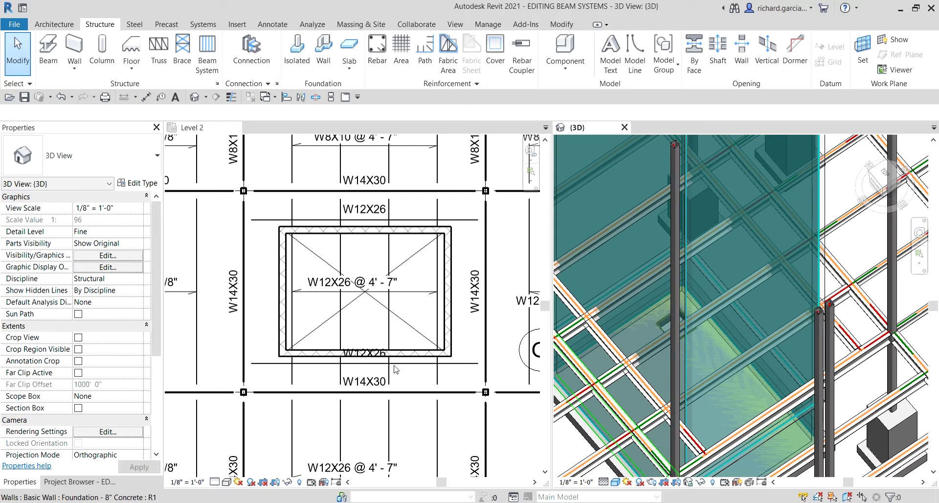
scroll(692, 321, "down", 2)
scroll(706, 322, "up", 1)
left_click(371, 289)
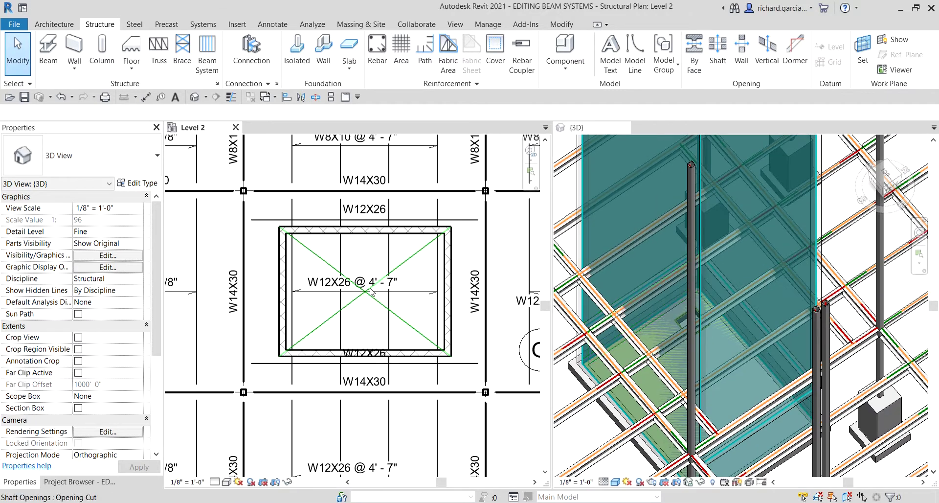
middle_click_drag(378, 293, 330, 289)
scroll(323, 289, "up", 2)
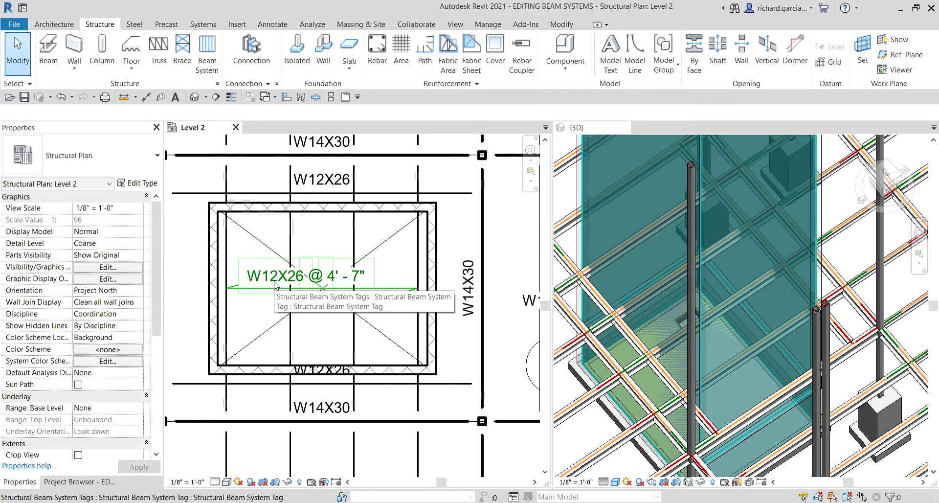
scroll(275, 286, "down", 1)
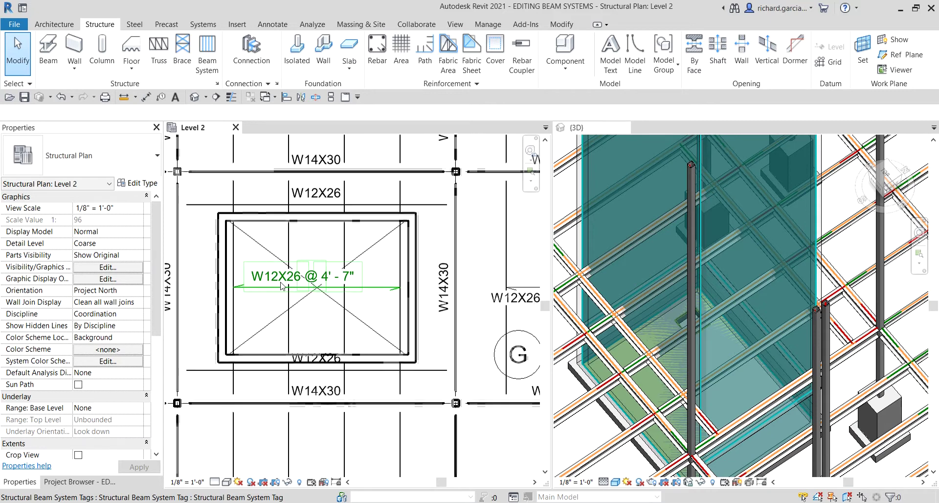
Step: Inspect the westernmost W12X26 beam crossing the shaft and its pin in the Level 2 plan, and clear the selection
left_click(236, 194)
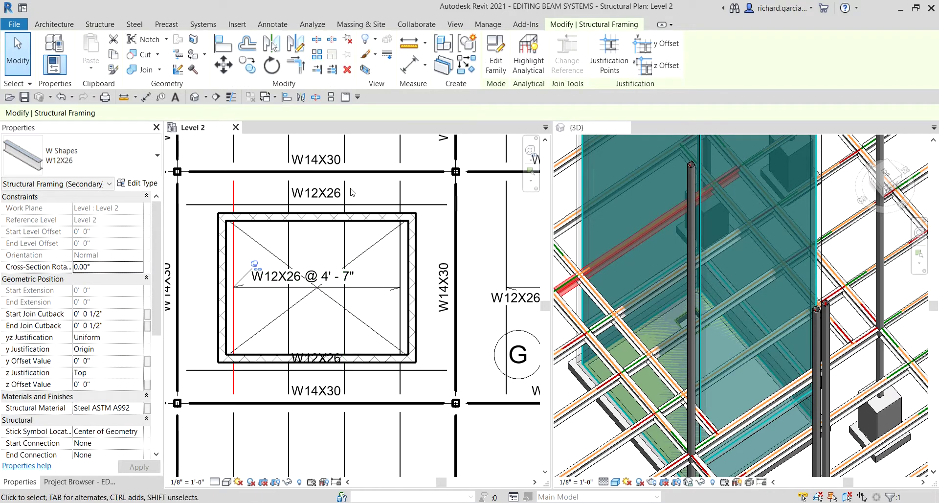
left_click(423, 192)
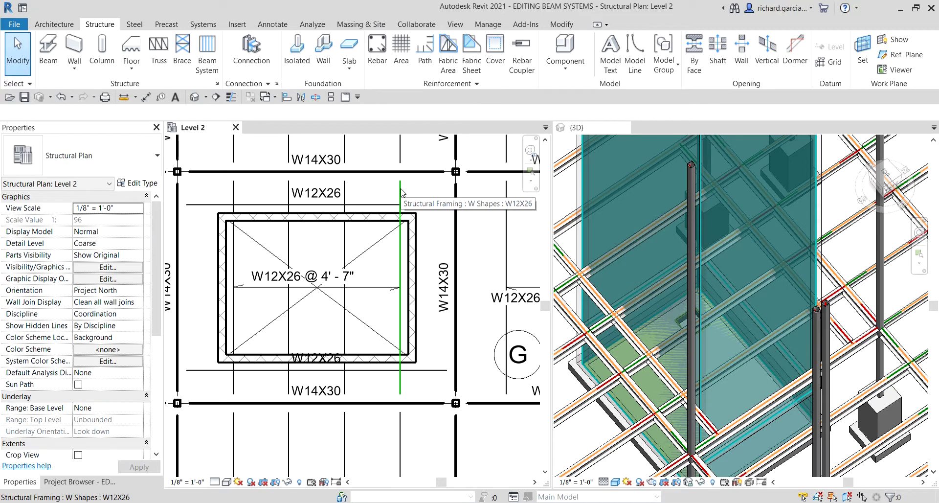
left_click(233, 198)
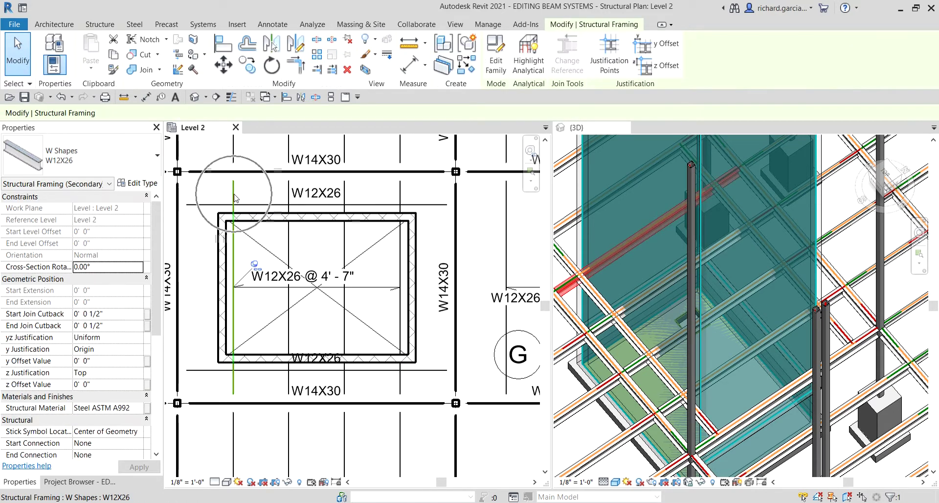
left_click(255, 264)
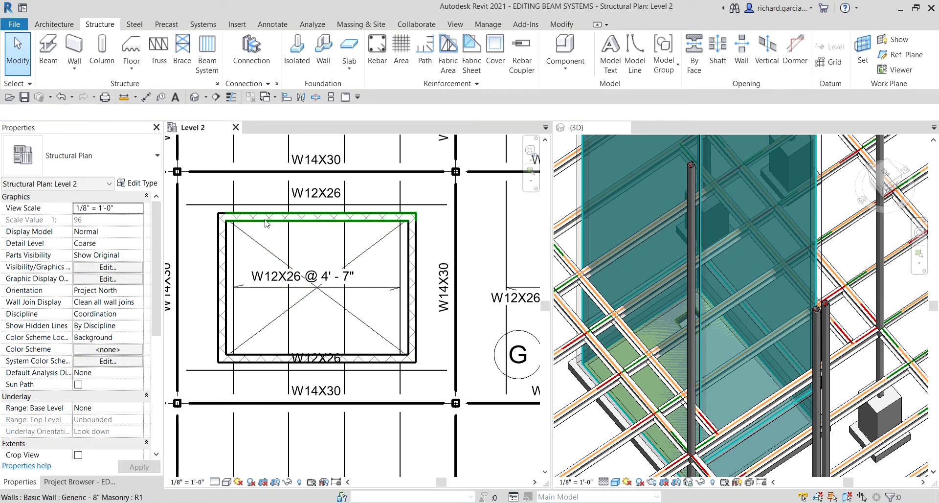
Step: Unpin the four W12X26 beams crossing the shaft from their beam system and clear the selection
left_click(289, 239)
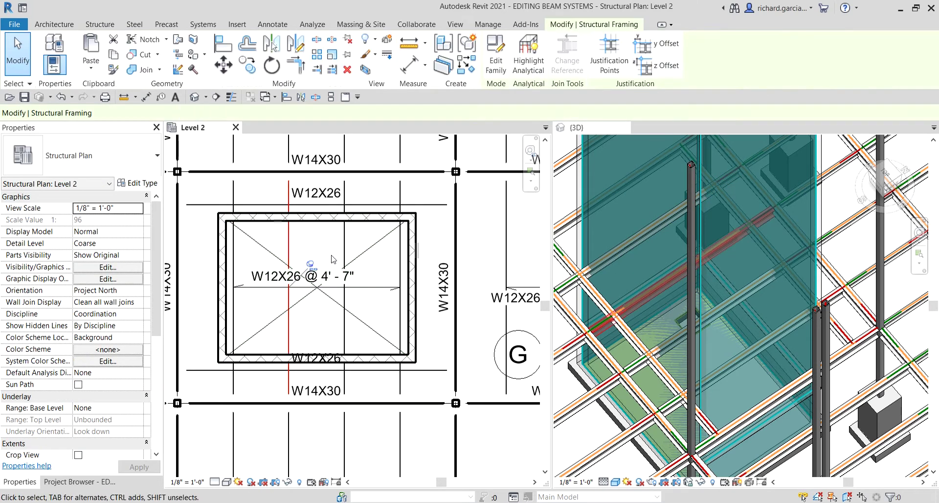
left_click(345, 240, "ctrl")
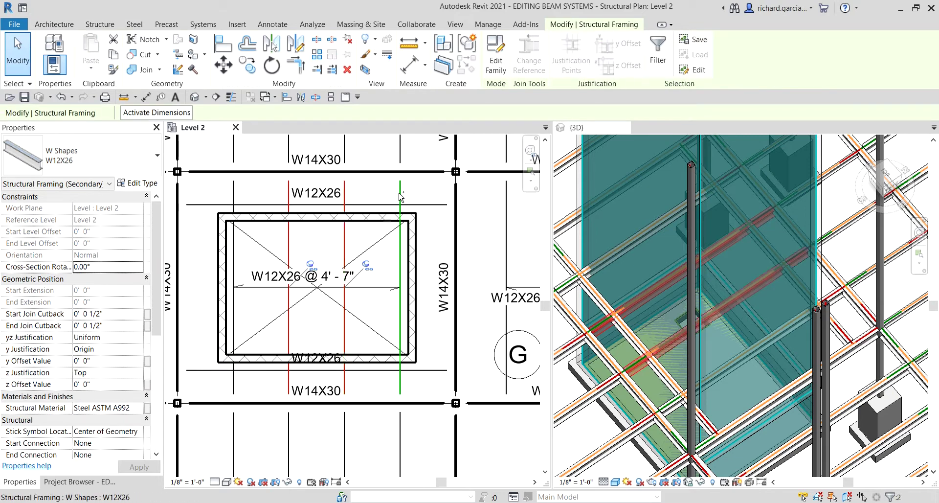
left_click(401, 198, "ctrl")
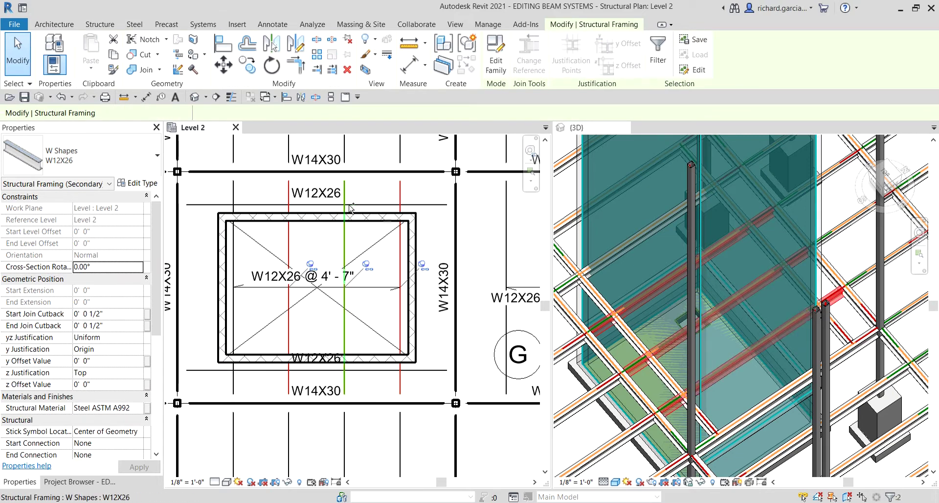
left_click(235, 196, "ctrl")
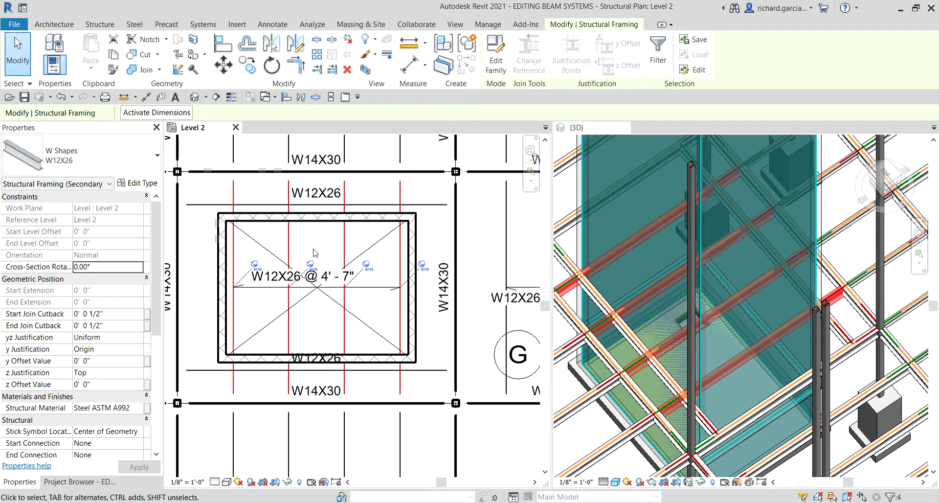
left_click(349, 43)
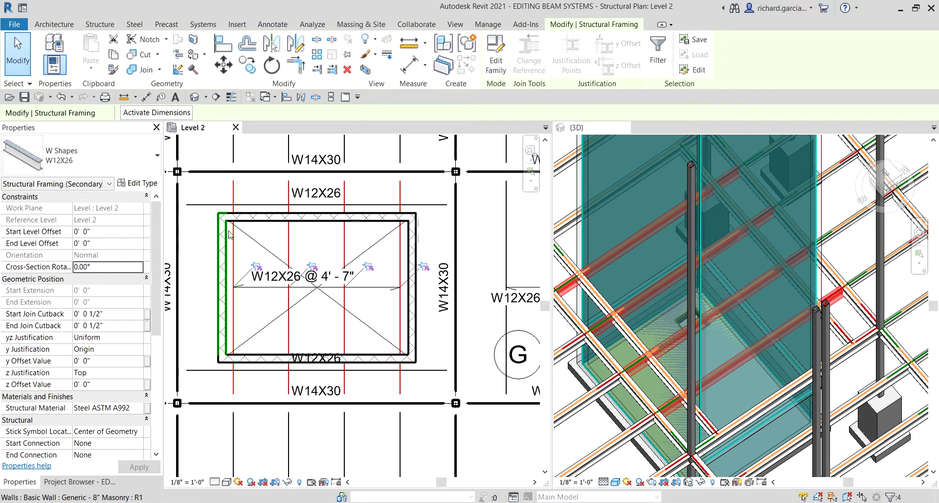
left_click(254, 192)
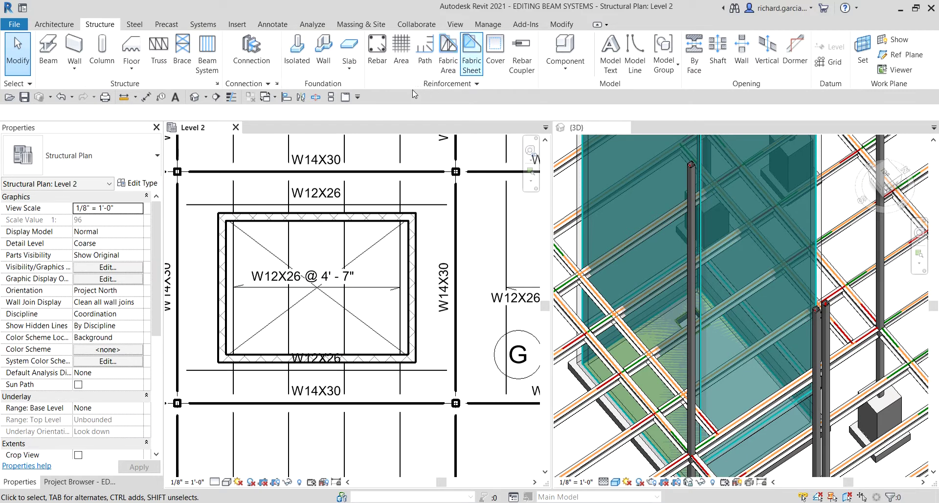
Step: Split the westernmost W12X26 beam between the shaft's north wall and the W12X26 beam beyond it, with Delete Inner Segment enabled
left_click(556, 27)
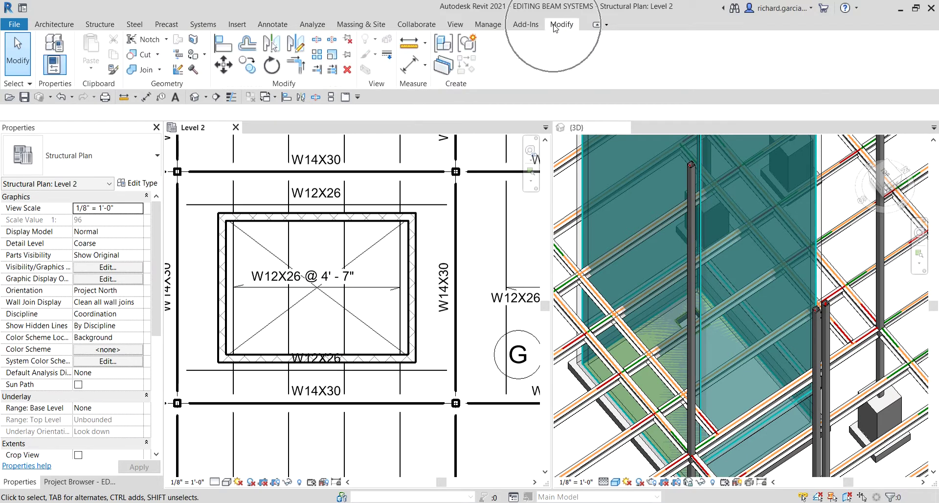
left_click(316, 40)
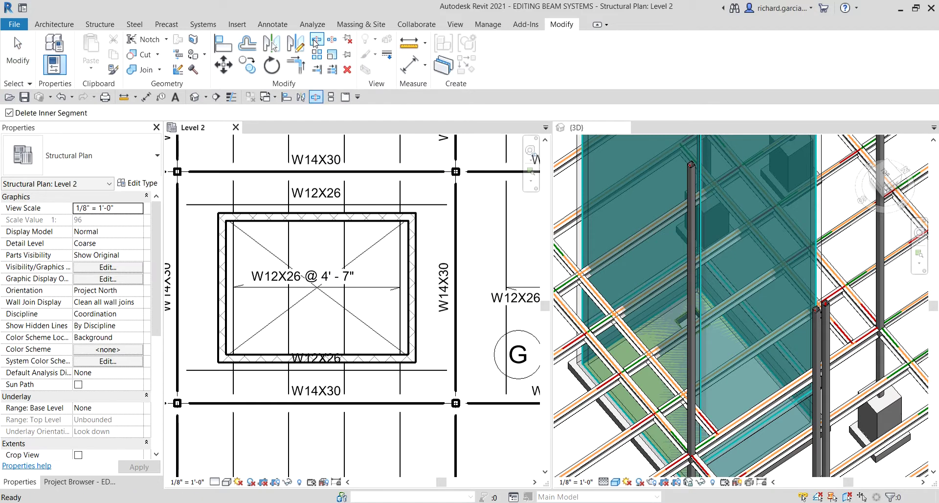
key("ctrl")
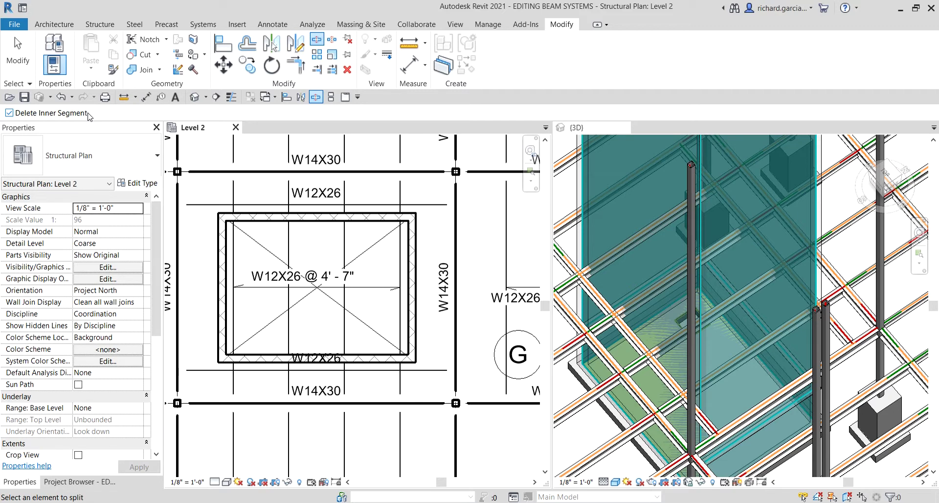
left_click(13, 114)
left_click(9, 114)
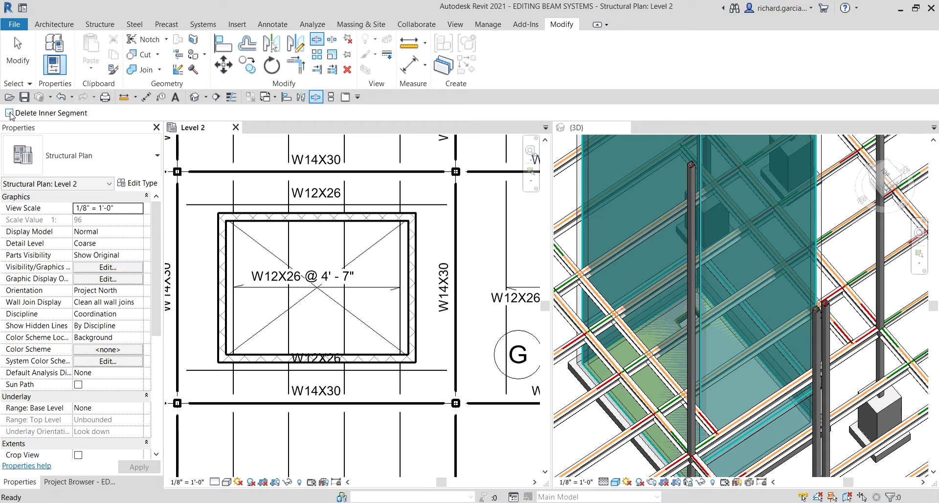
middle_click_drag(315, 283, 426, 229)
scroll(358, 170, "up", 2)
middle_click_drag(358, 169, 372, 234)
scroll(351, 215, "up", 2)
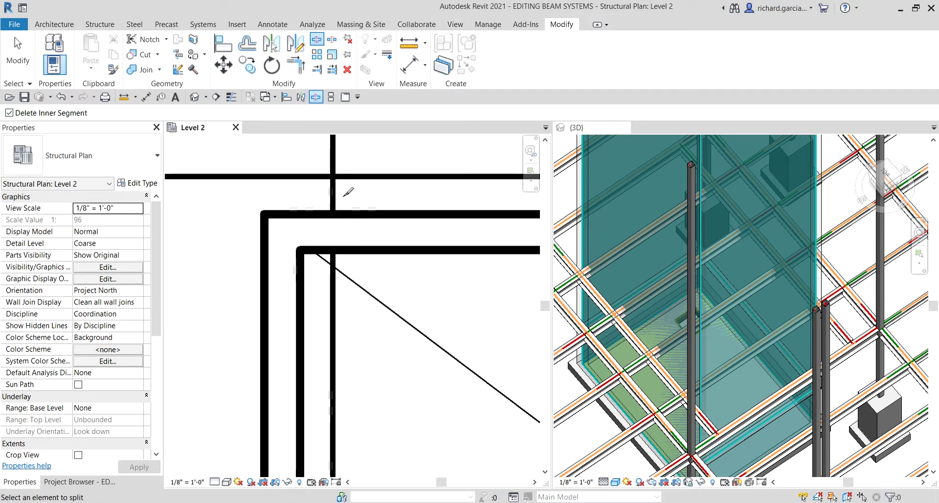
scroll(655, 282, "up", 3)
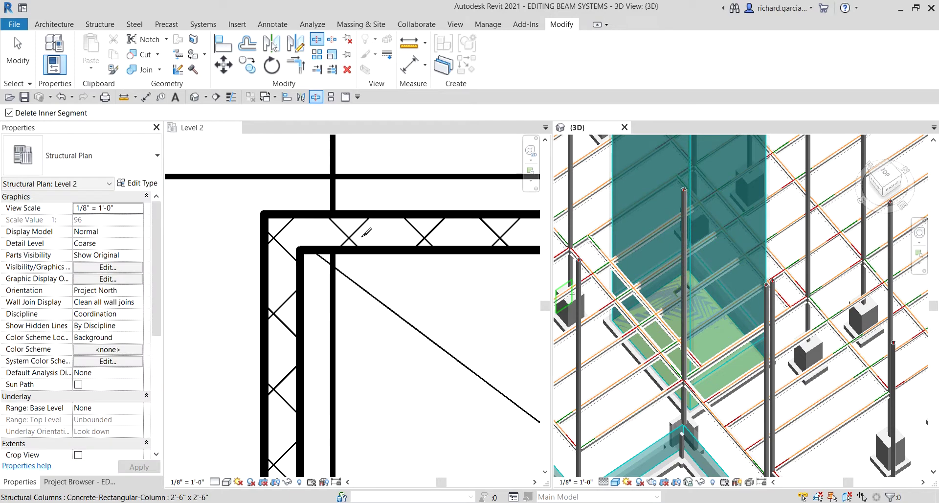
left_click(339, 189)
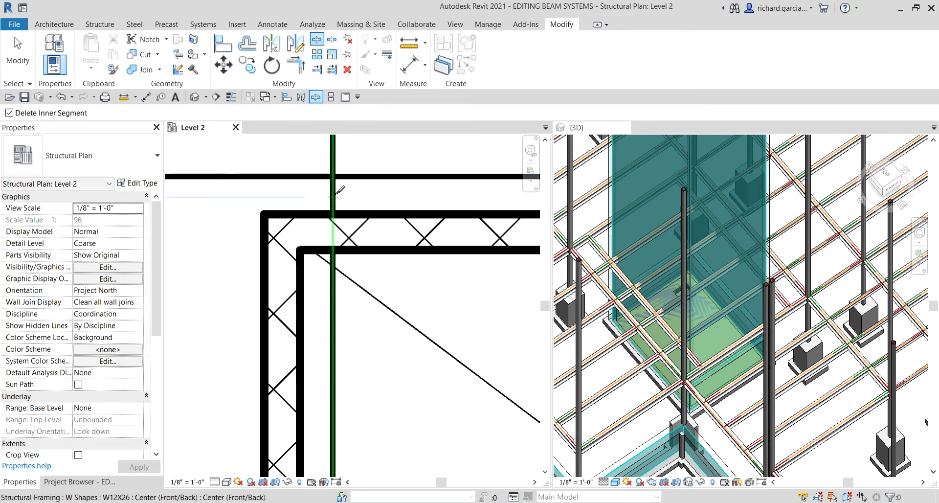
left_click(339, 189)
Step: Split the same beam between the shaft's south wall and the parallel W12X26 beam, removing the segment inside the shaft
scroll(345, 201, "up", 3)
scroll(386, 281, "down", 2)
middle_click_drag(383, 356, 401, 186)
scroll(370, 274, "up", 5)
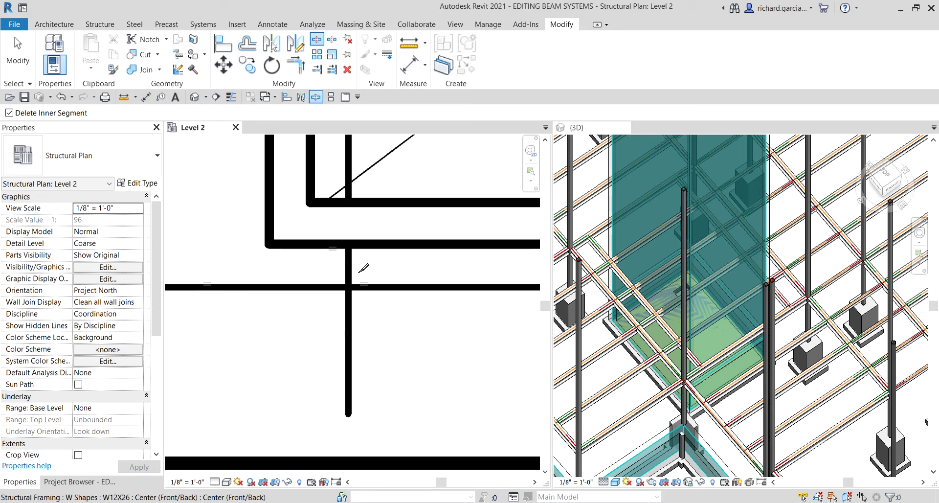
left_click(349, 269)
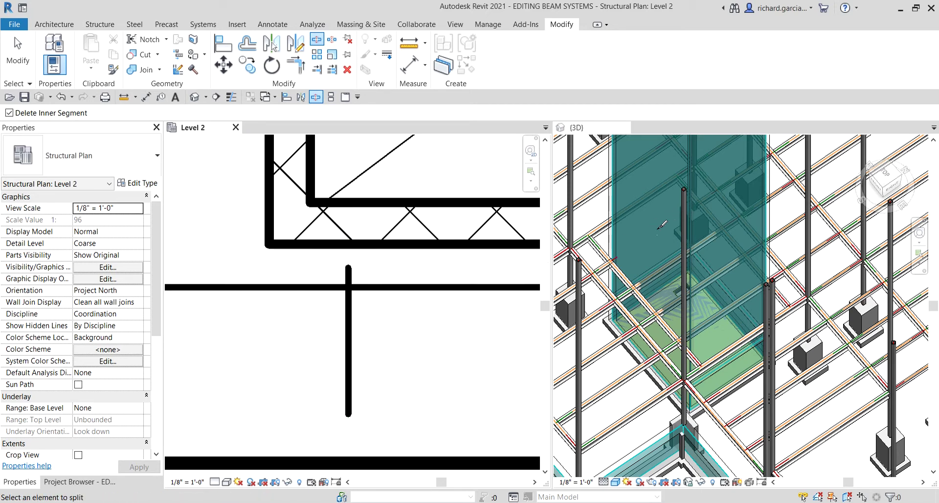
Step: Pull the end of the westernmost beam stub north of the shaft back onto the W12X26 header beam and clear the selection
scroll(425, 256, "down", 3)
middle_click_drag(454, 270, 442, 298)
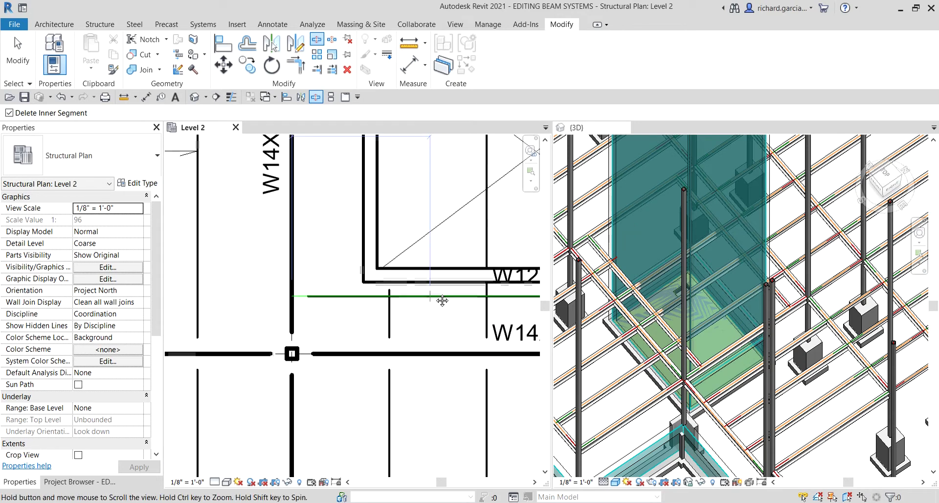
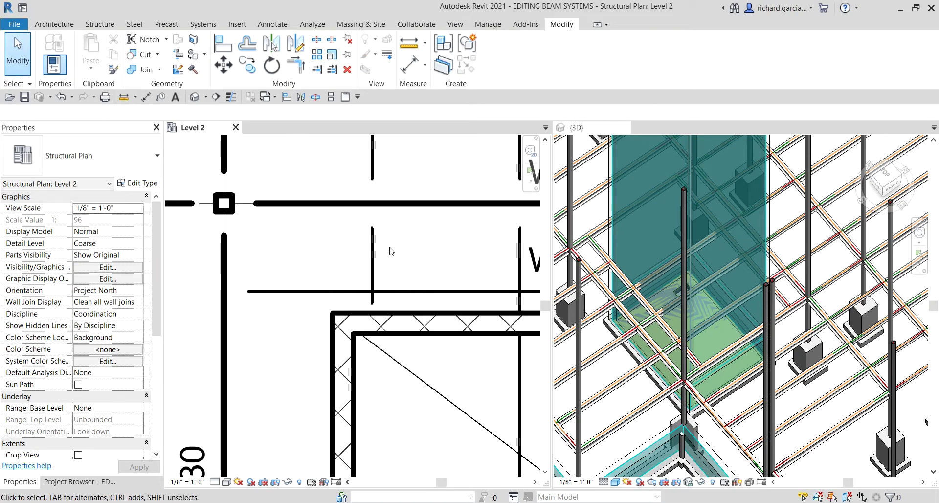
left_click(377, 249)
scroll(377, 284, "up", 3)
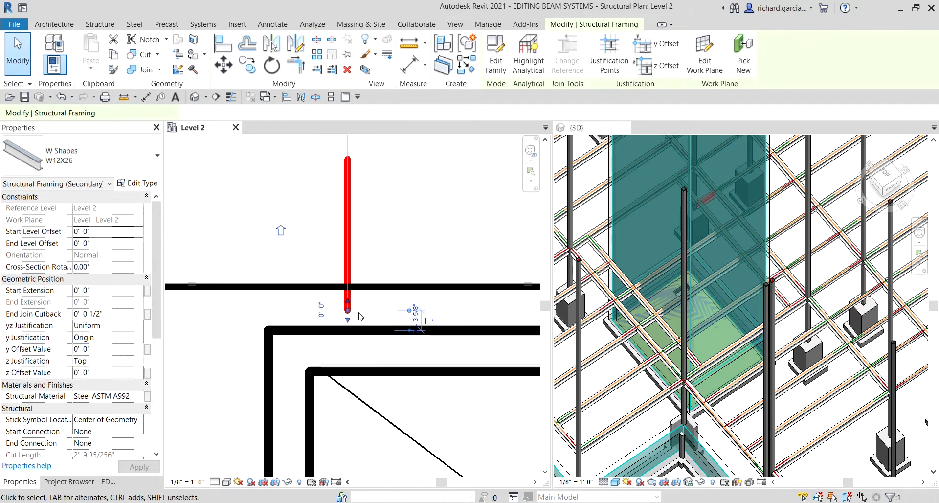
left_click_drag(348, 313, 361, 273)
scroll(361, 272, "down", 3)
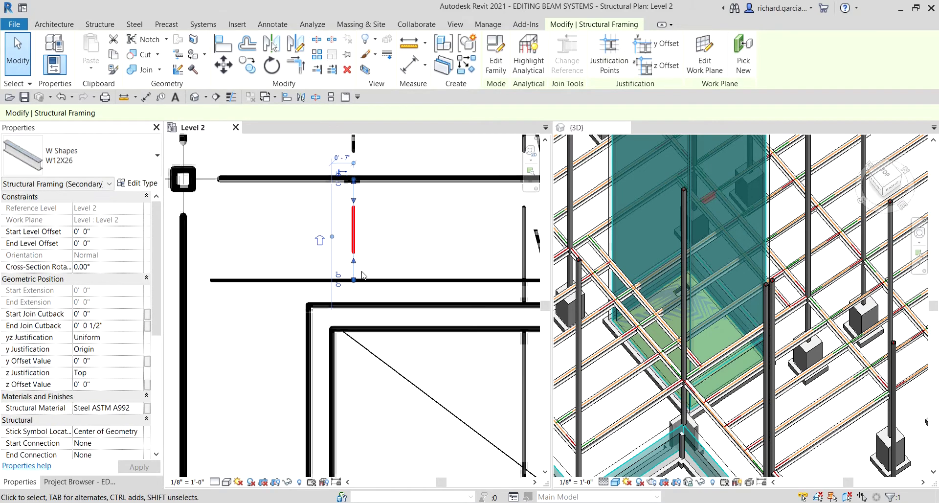
left_click(347, 269)
scroll(347, 269, "down", 5)
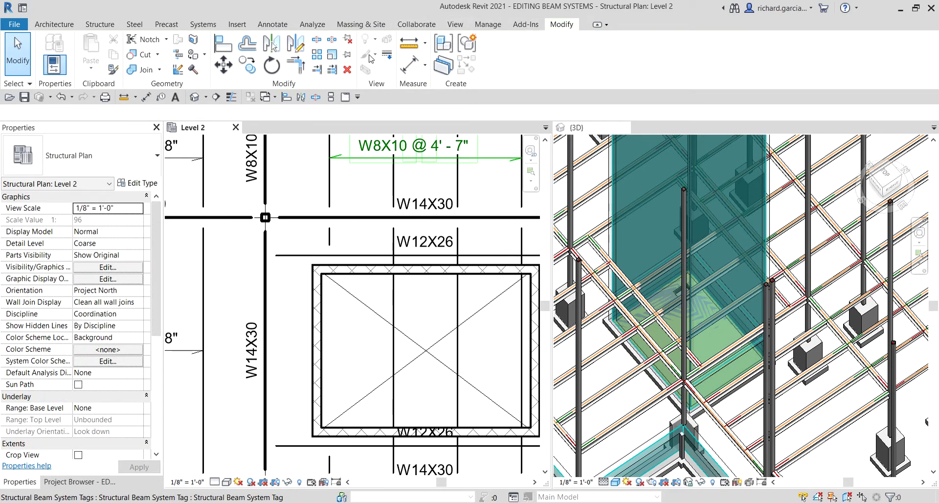
Step: Split the second W12X26 beam from the west at the shaft's north and south sides, deleting its inner segment
left_click(315, 98)
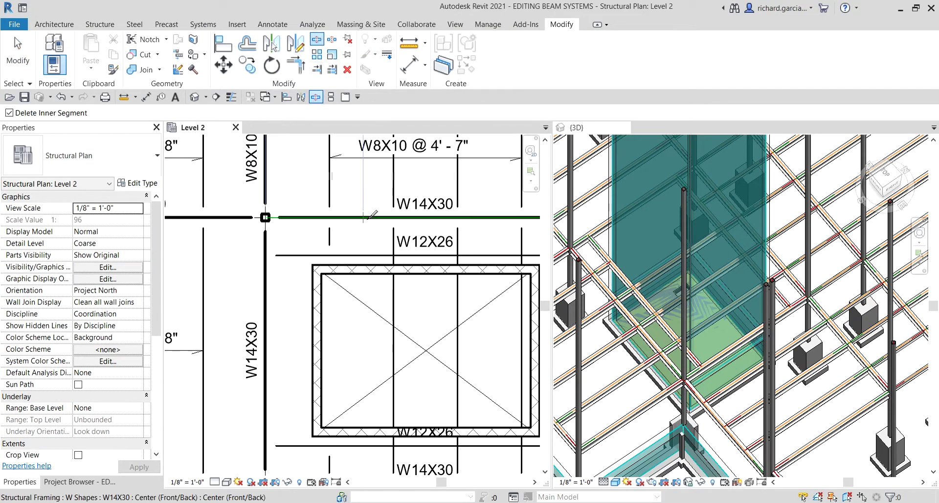
scroll(405, 267, "up", 4)
left_click(402, 277)
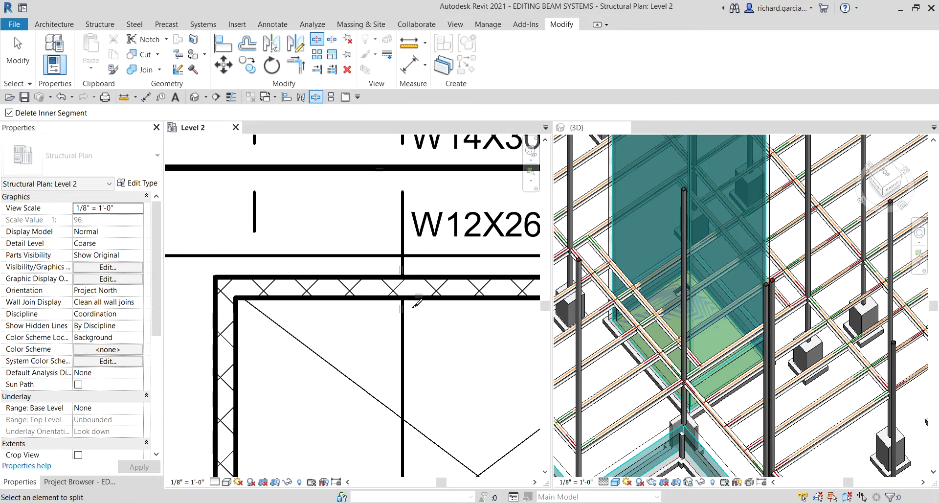
scroll(418, 314, "down", 2)
middle_click_drag(416, 465, 410, 161)
scroll(411, 163, "up", 1)
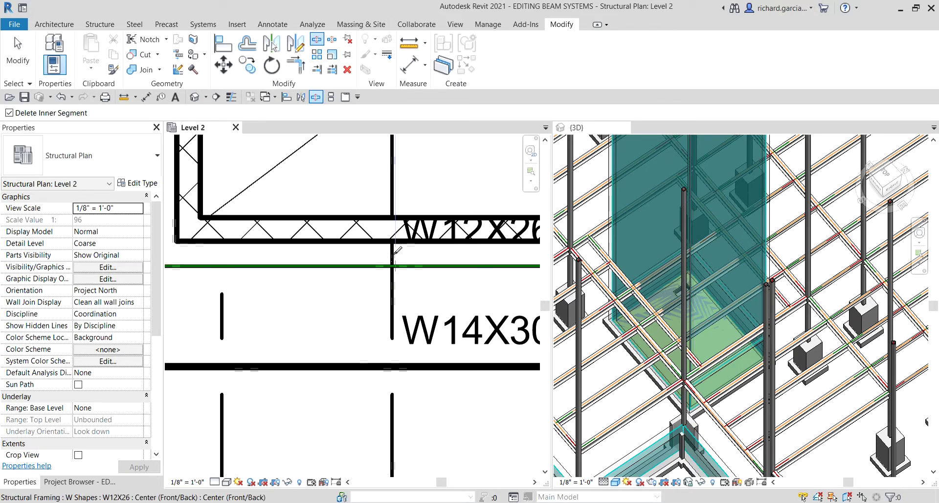
scroll(465, 261, "down", 1)
Step: Split the third W12X26 beam from the west at the shaft's south and north sides, deleting its inner segment
middle_click_drag(465, 262, 365, 259)
scroll(419, 261, "up", 3)
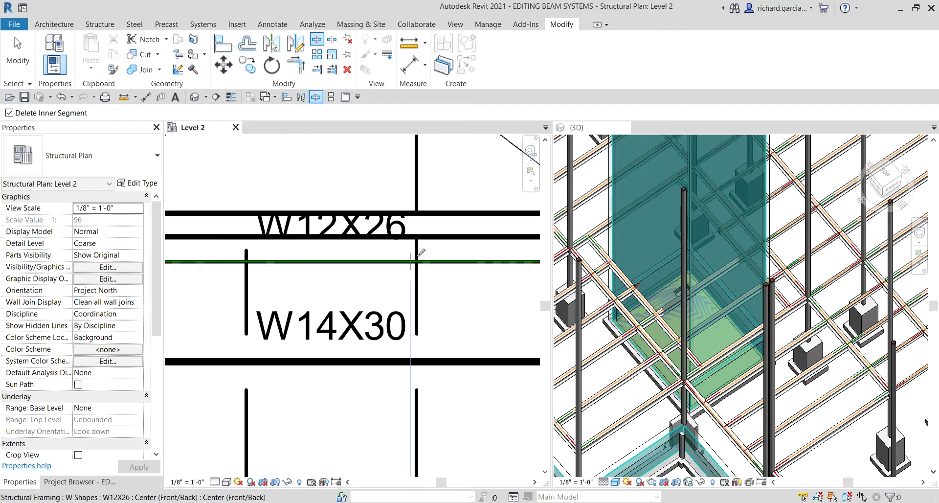
left_click(417, 249)
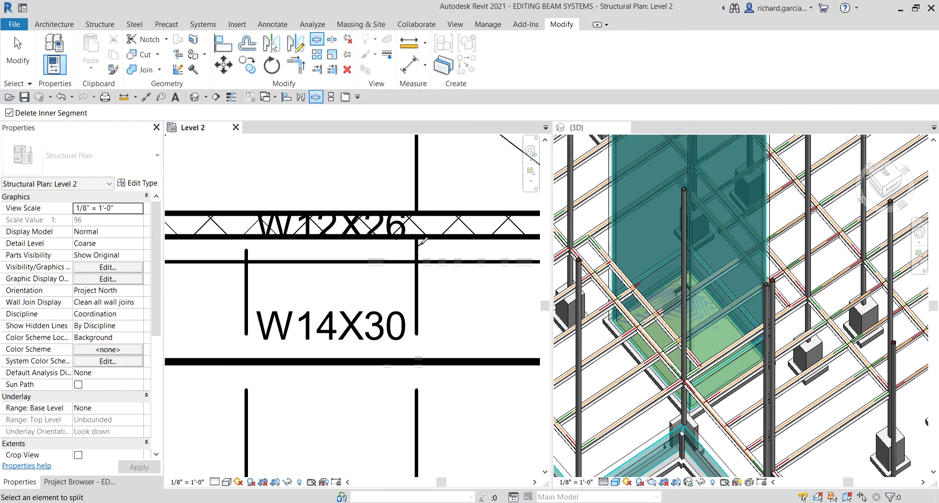
scroll(421, 238, "down", 3)
middle_click_drag(435, 232, 438, 437)
scroll(430, 279, "up", 5)
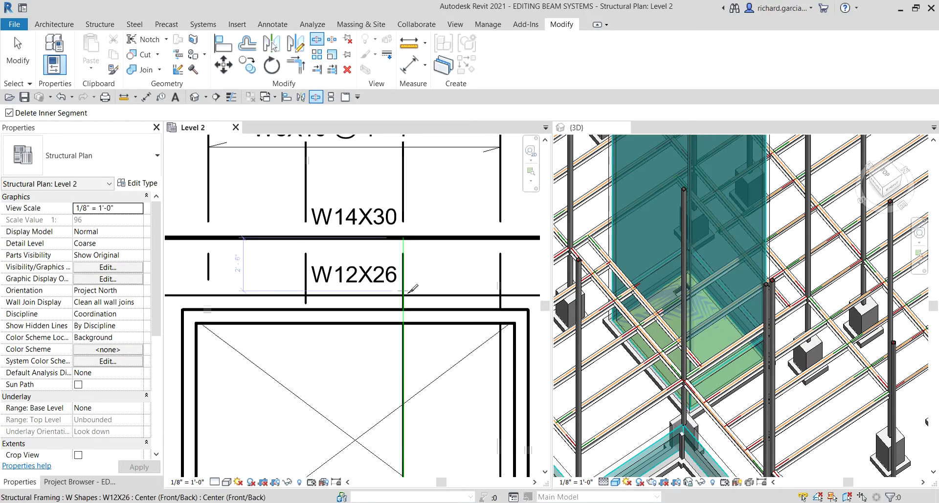
scroll(406, 307, "down", 2)
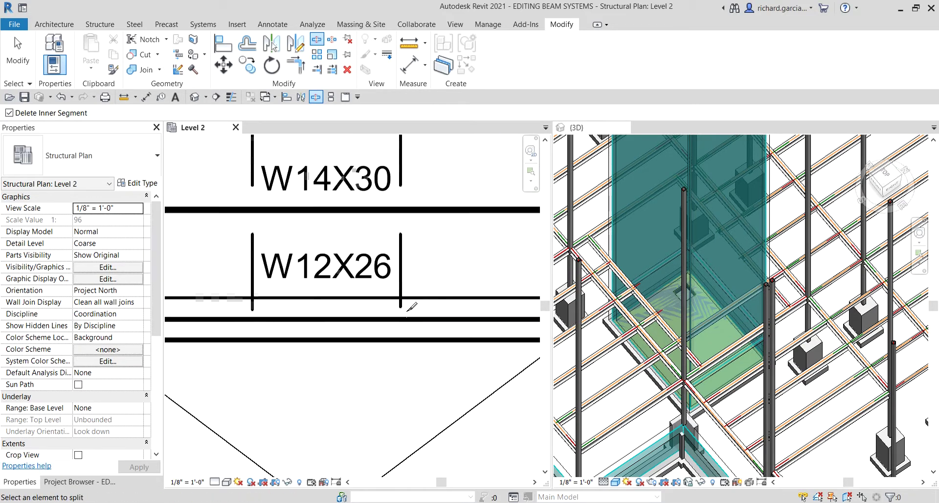
Step: Split the easternmost W12X26 beam crossing the shaft at its north and south sides, deleting the inner segment, and end the splitting
middle_click_drag(449, 382, 352, 359)
scroll(418, 290, "up", 2)
left_click(419, 278)
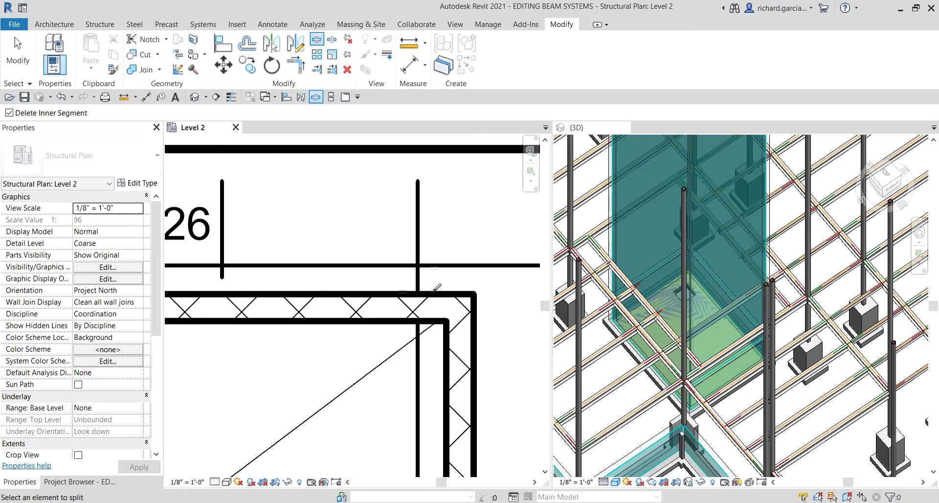
scroll(426, 346, "down", 4)
middle_click_drag(424, 431, 421, 172)
scroll(422, 173, "up", 1)
scroll(423, 172, "up", 3)
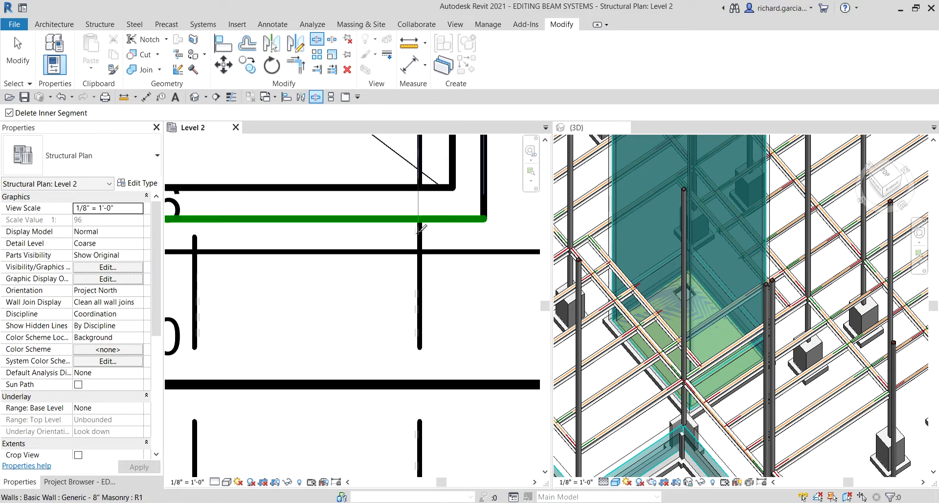
left_click(420, 245)
scroll(415, 241, "down", 3)
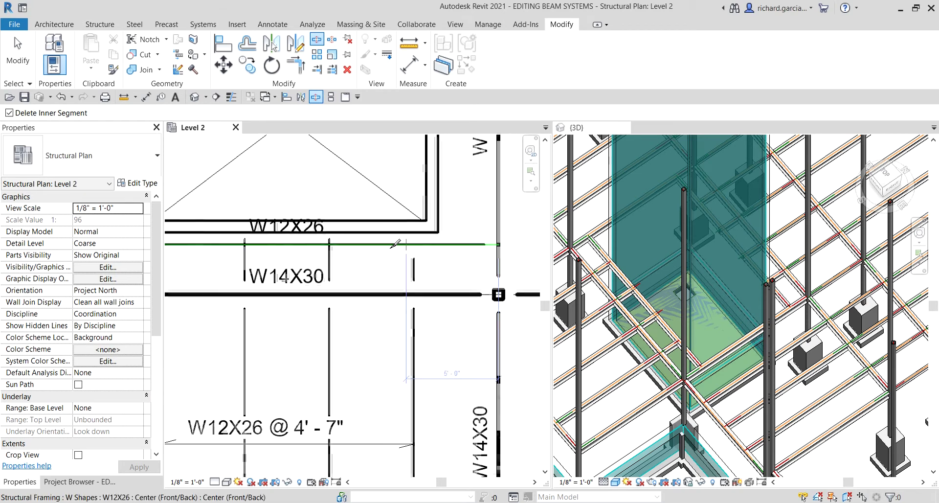
middle_click_drag(380, 283, 421, 371)
key("Escape")
scroll(416, 337, "down", 4)
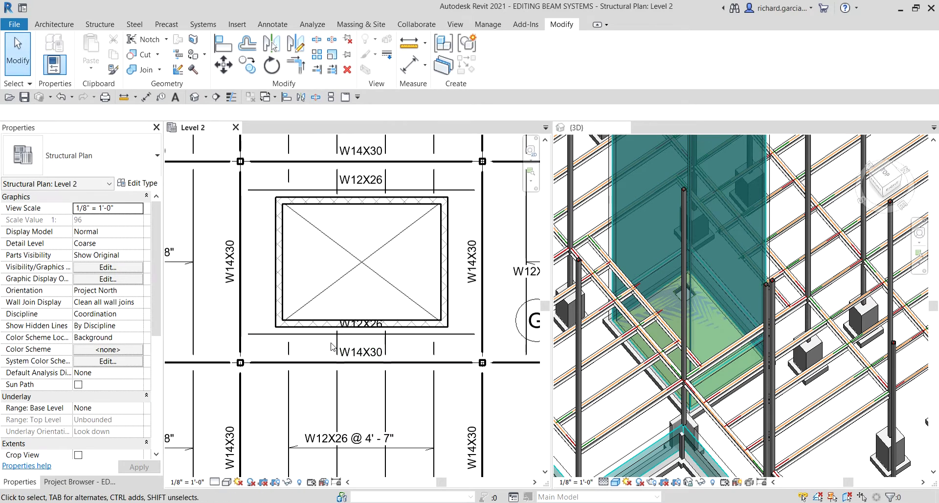
Step: Pull the north ends of the two middle beam stubs south of the shaft back onto the southern W12X26 header beam
scroll(342, 351, "up", 5)
left_click(352, 333)
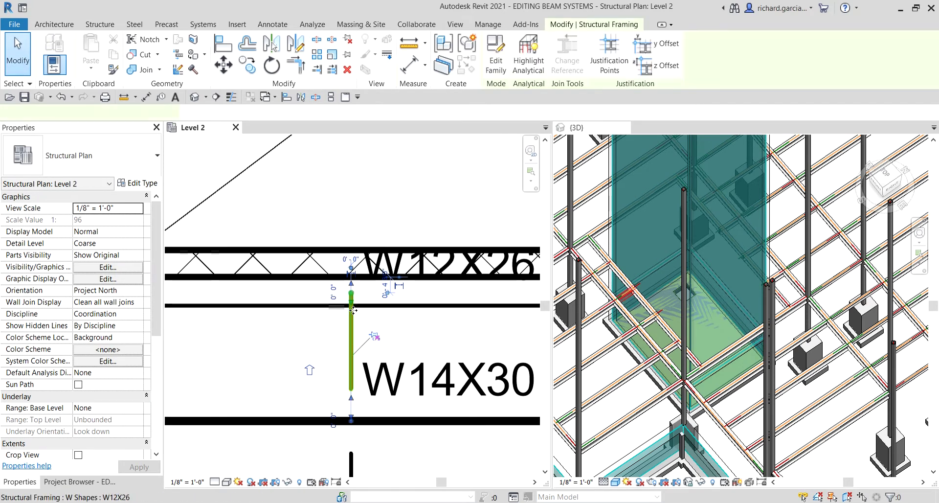
left_click_drag(351, 293, 351, 306)
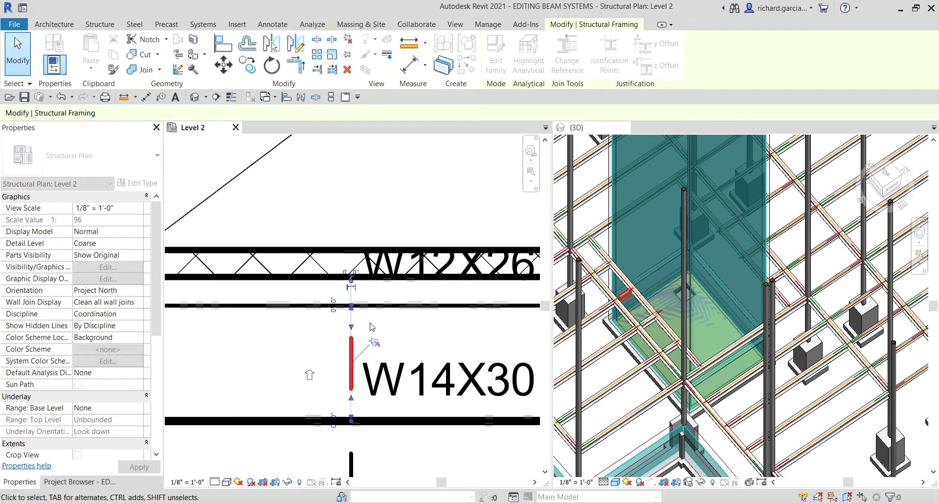
middle_click_drag(399, 341, 249, 333)
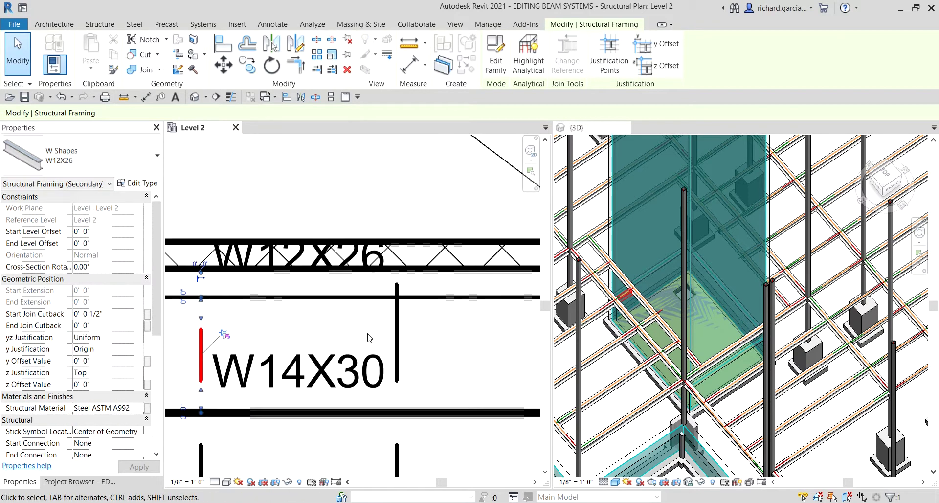
left_click(396, 329)
left_click_drag(397, 273, 397, 297)
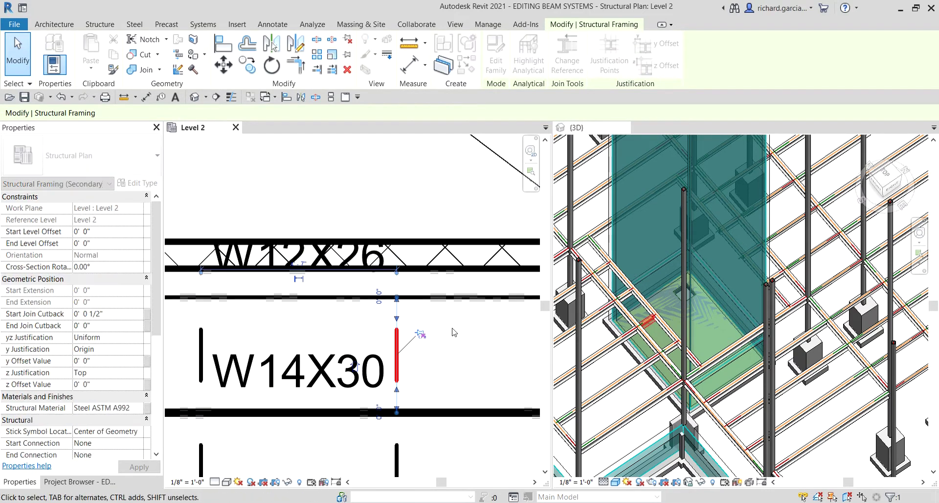
scroll(452, 330, "down", 2)
middle_click_drag(453, 331, 301, 309)
key("Escape")
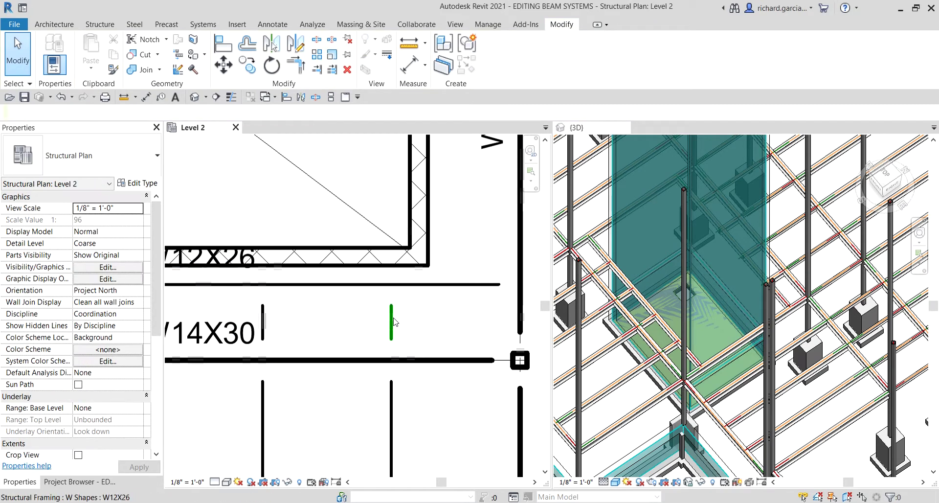
Step: Pull the south ends of the three remaining overhanging beam stubs north of the shaft back onto the northern W12X26 header beam
scroll(392, 308, "down", 2)
scroll(406, 220, "up", 3)
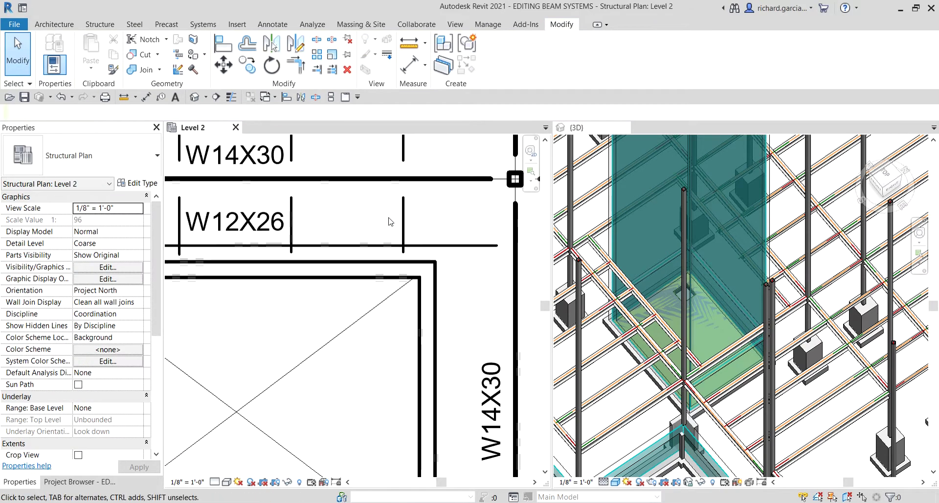
left_click(407, 211)
left_click_drag(408, 265, 408, 255)
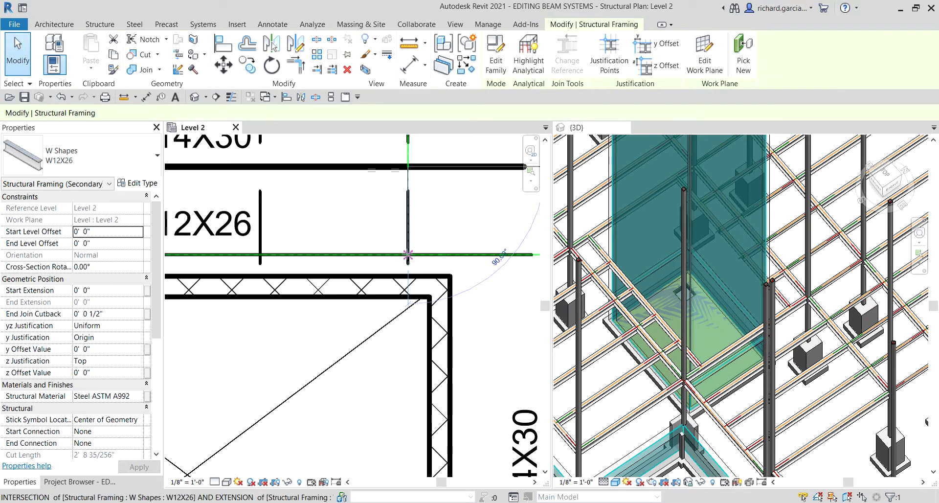
left_click(261, 247)
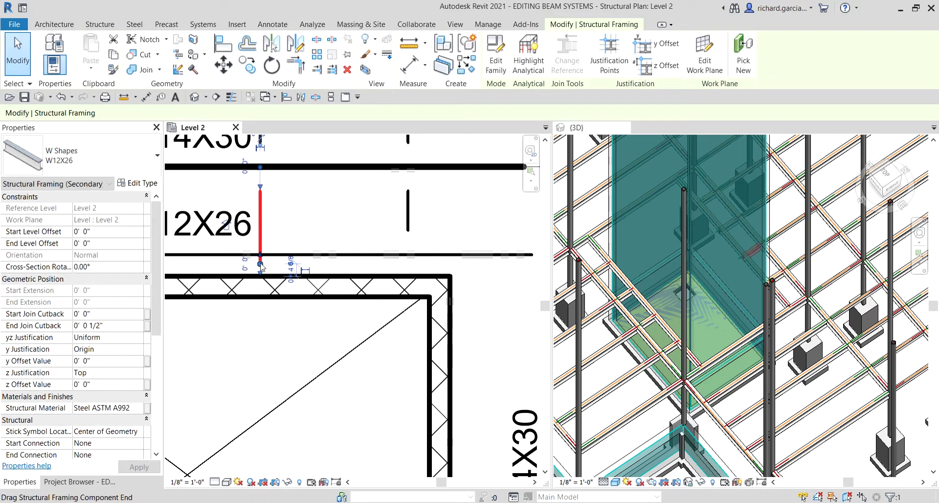
left_click_drag(260, 264, 260, 255)
scroll(318, 277, "down", 1)
middle_click_drag(300, 310, 426, 282)
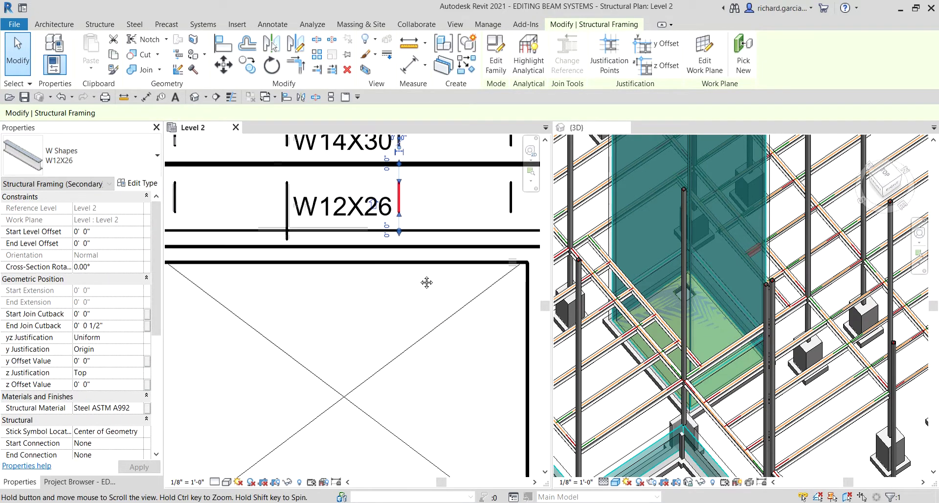
left_click(288, 220)
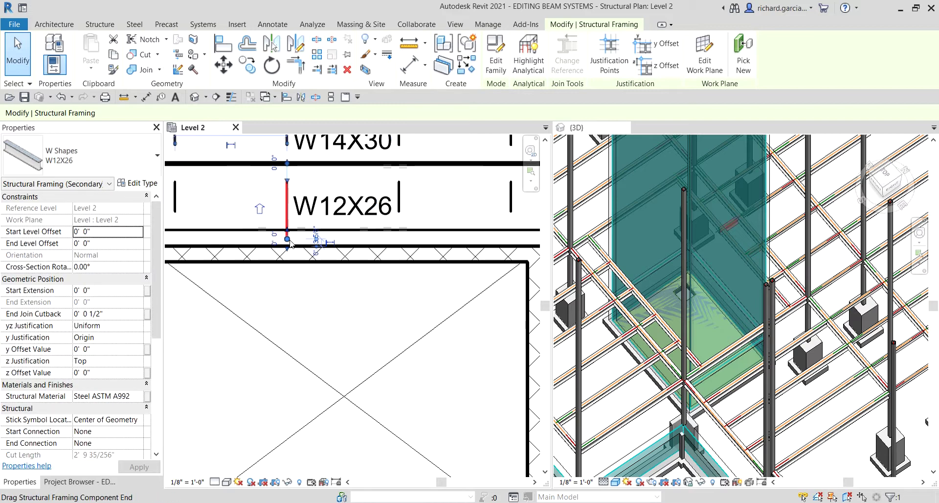
left_click_drag(289, 240, 288, 230)
scroll(314, 299, "down", 5)
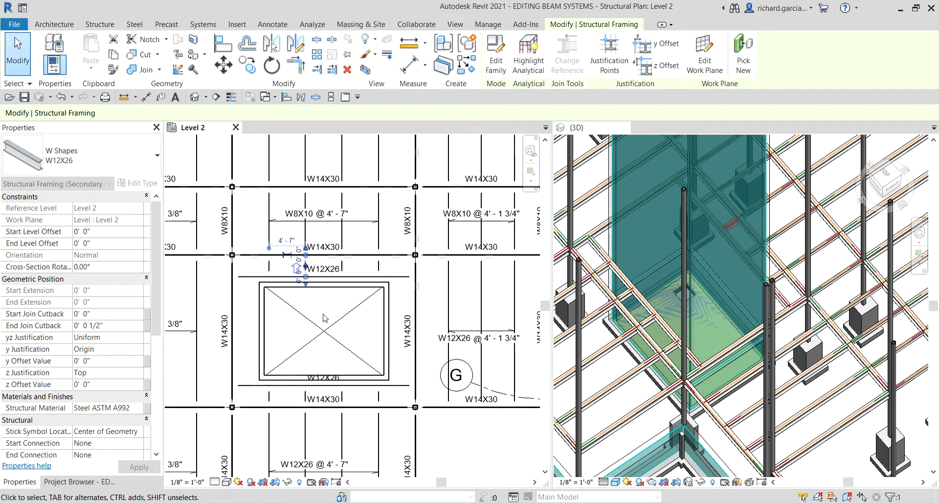
left_click(323, 318)
Step: Move the W14X30 tag south of the shaft down below its girder
middle_click_drag(339, 344, 333, 321)
scroll(310, 319, "up", 3)
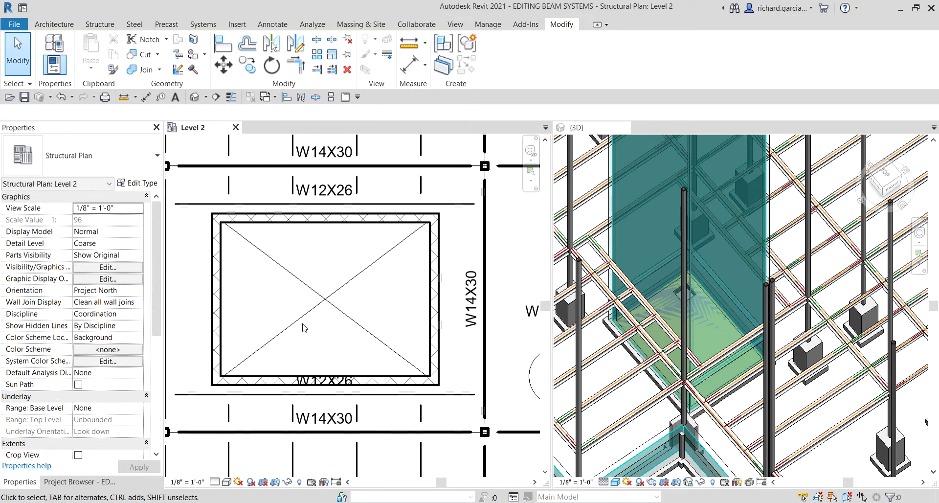
middle_click_drag(358, 407, 390, 283)
scroll(358, 279, "up", 3)
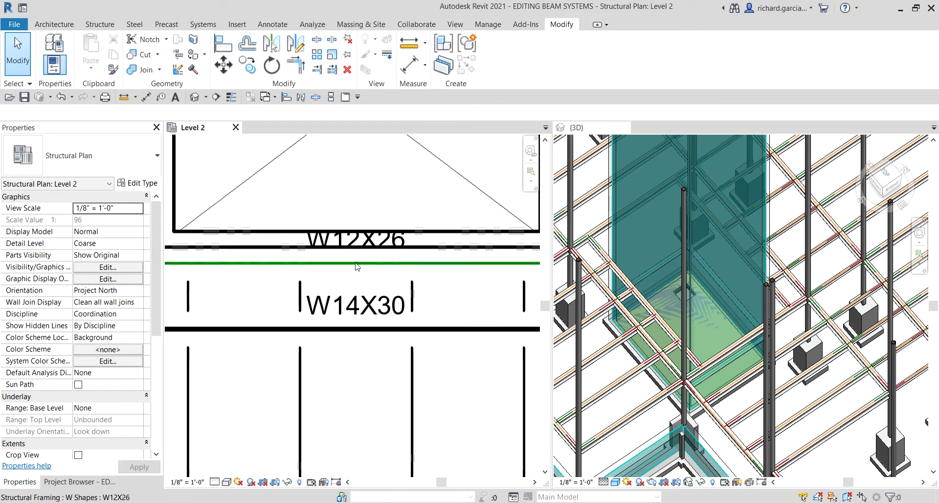
scroll(358, 283, "down", 2)
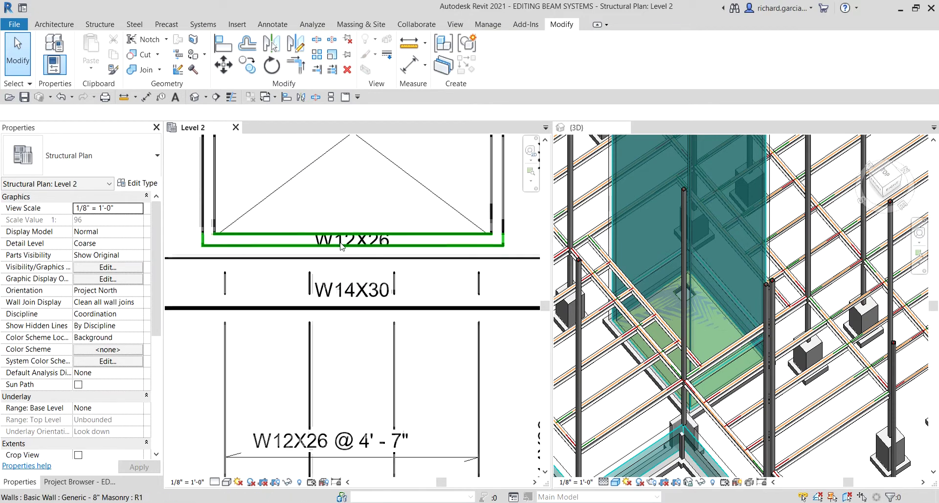
left_click(355, 295)
key("Down")
key("Down")
key("Down")
key("Down")
key("Down")
key("Down")
key("Down")
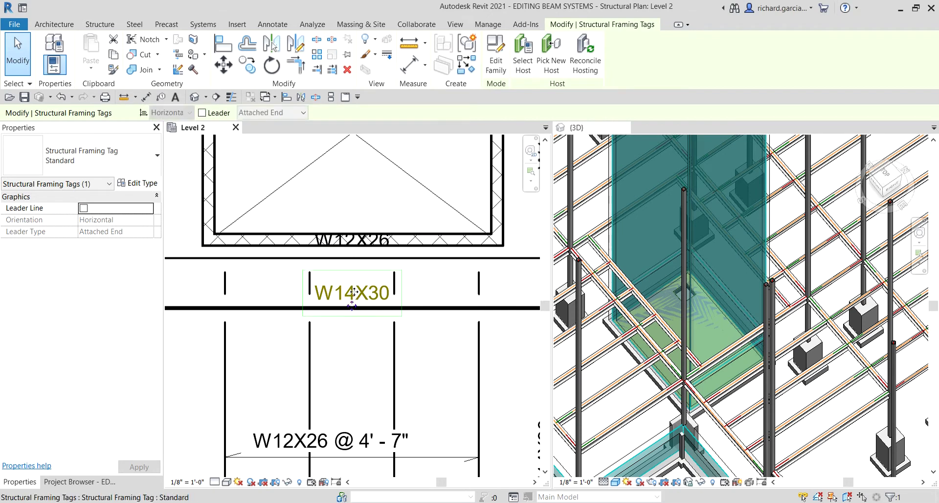
key("Down")
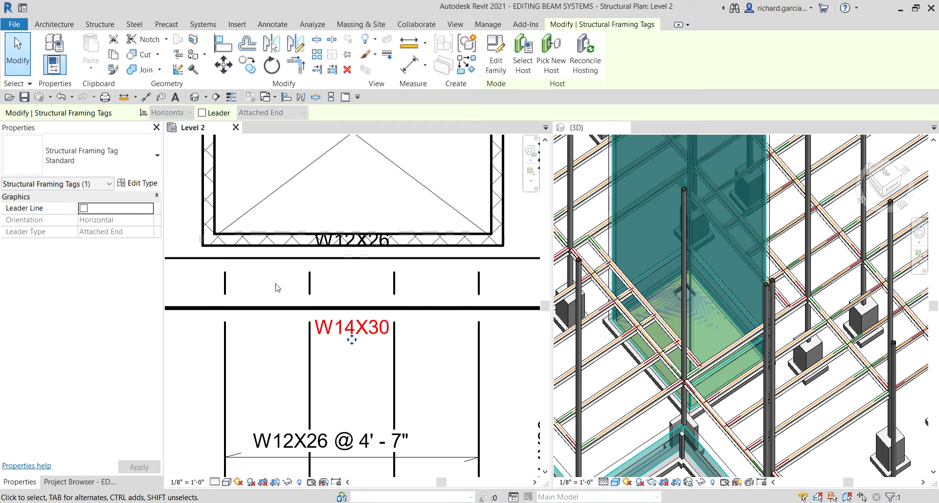
Step: Move the W12X26 tag overlapping the shaft's south wall down below the southern header beam and clear the selection
left_click_drag(275, 283, 429, 199)
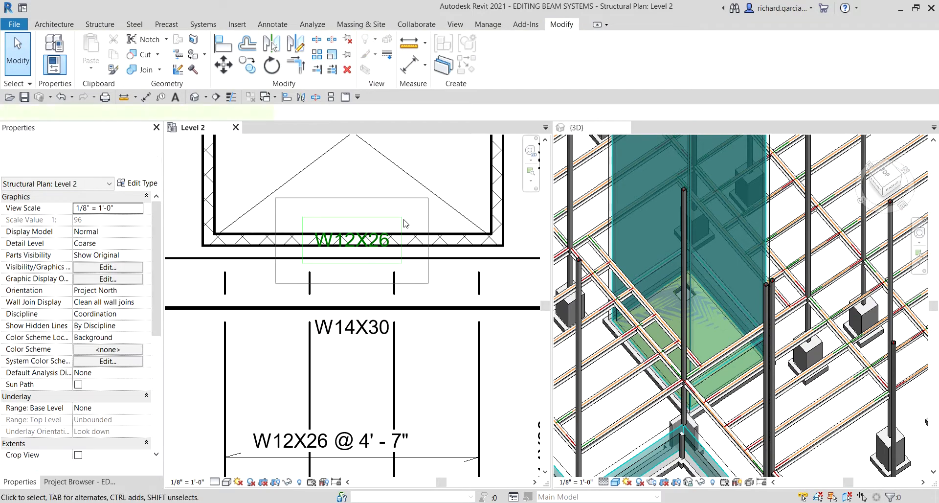
key("Down")
key("Down")
key("Down")
key("Down")
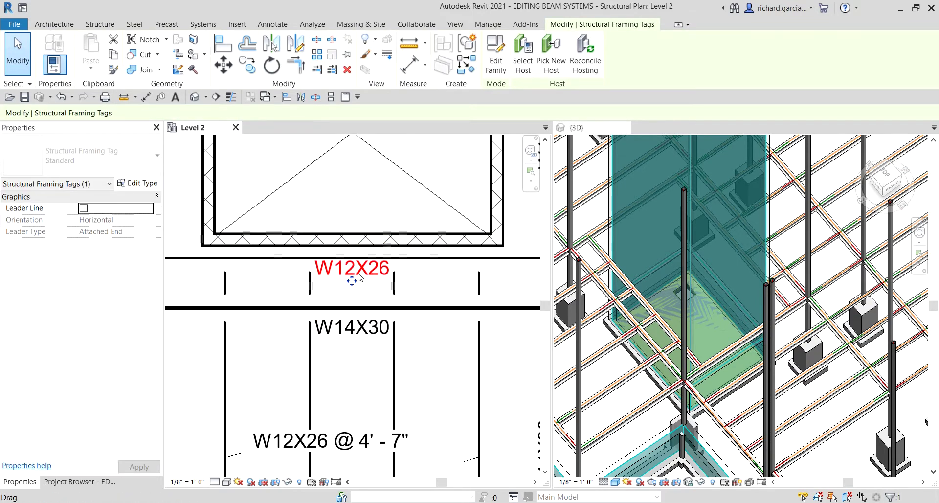
left_click_drag(359, 277, 360, 280)
left_click(435, 276)
scroll(435, 278, "down", 3)
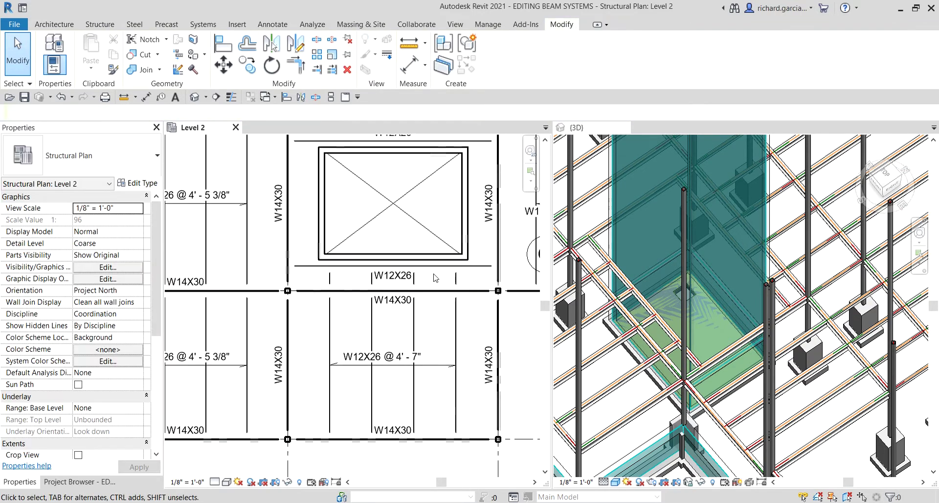
Step: Examine the framing around the shaft opening in the Level 2 plan and the 3D view
scroll(435, 278, "down", 2)
middle_click_drag(447, 241, 411, 287)
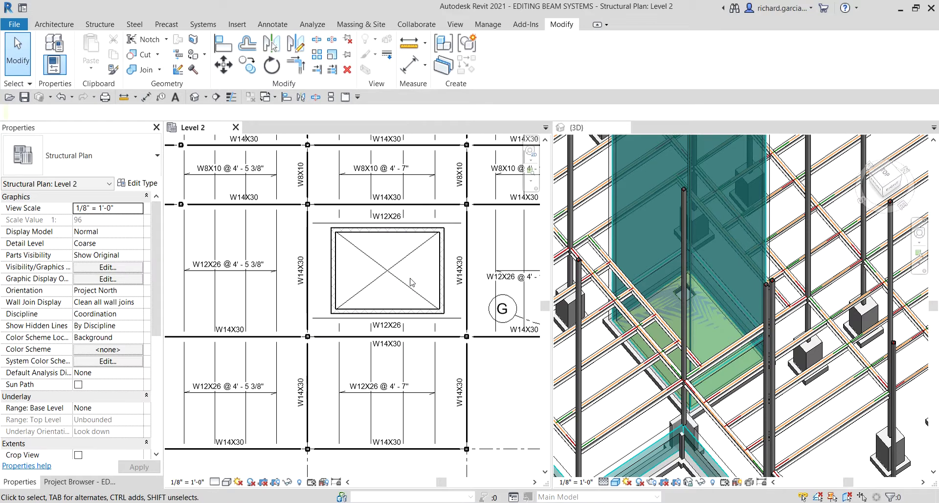
middle_click_drag(670, 282, 713, 297, "shift")
scroll(682, 287, "up", 5)
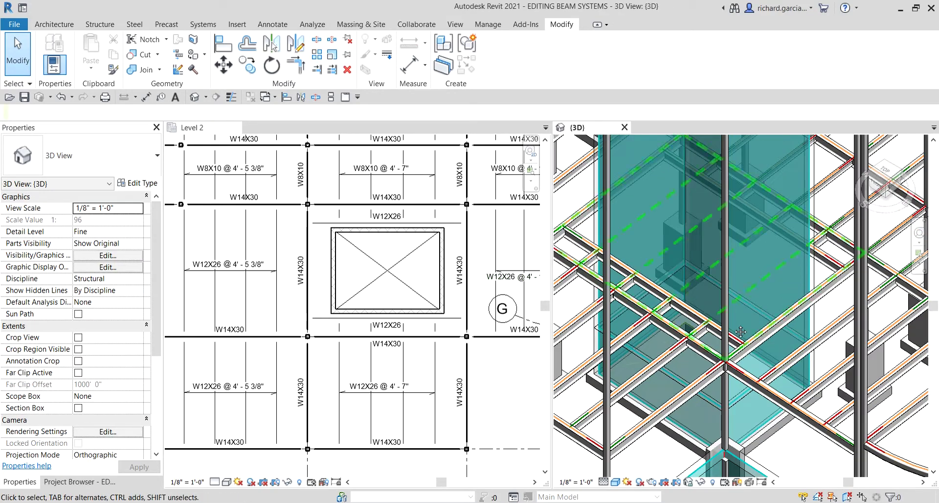